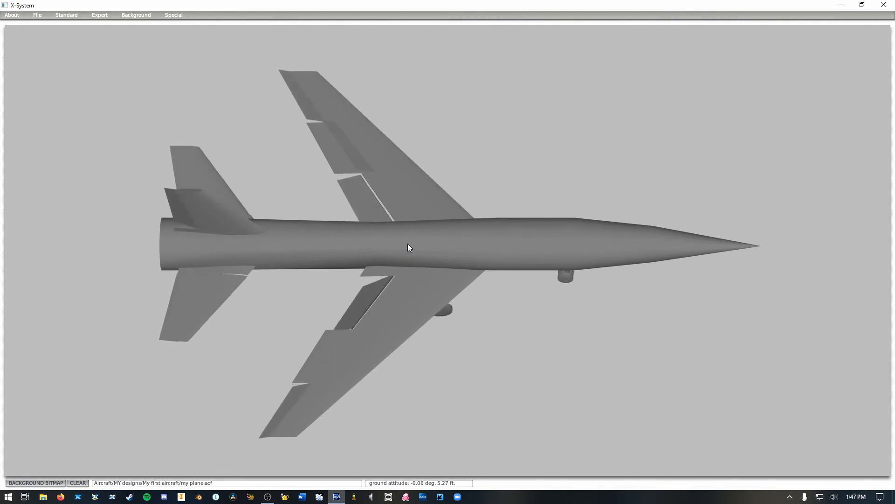
# - Examine the aircraft from all sides in wireframe, including the landing gear, wings and tail, and return to the shaded display
pyautogui.press('space')
pyautogui.press('Right')
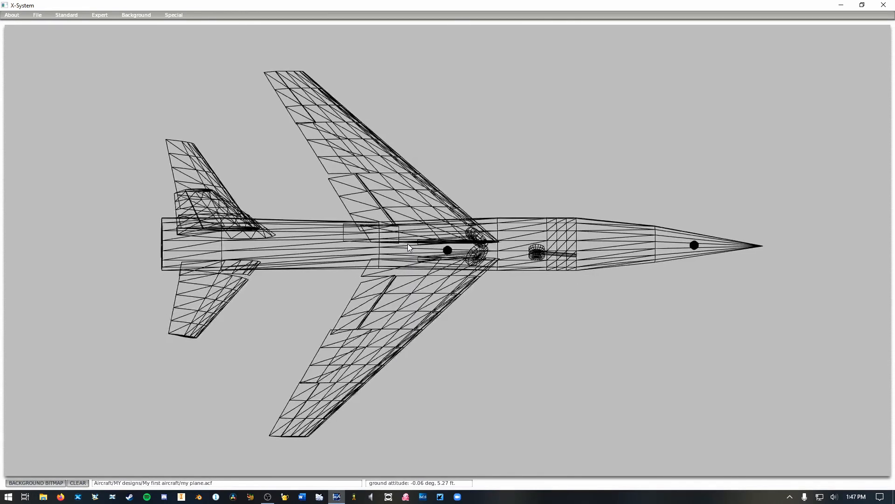
pyautogui.press('Down')
pyautogui.press('Left')
pyautogui.press('Down')
pyautogui.press('Down')
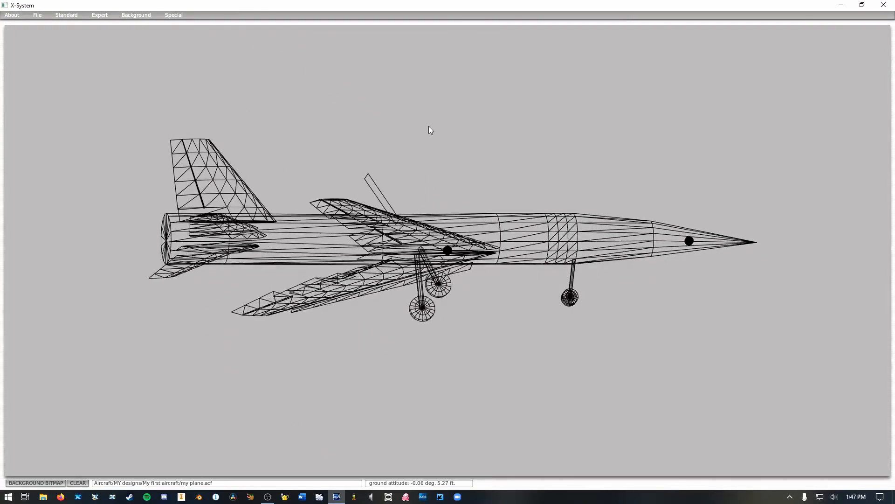
pyautogui.press('Down')
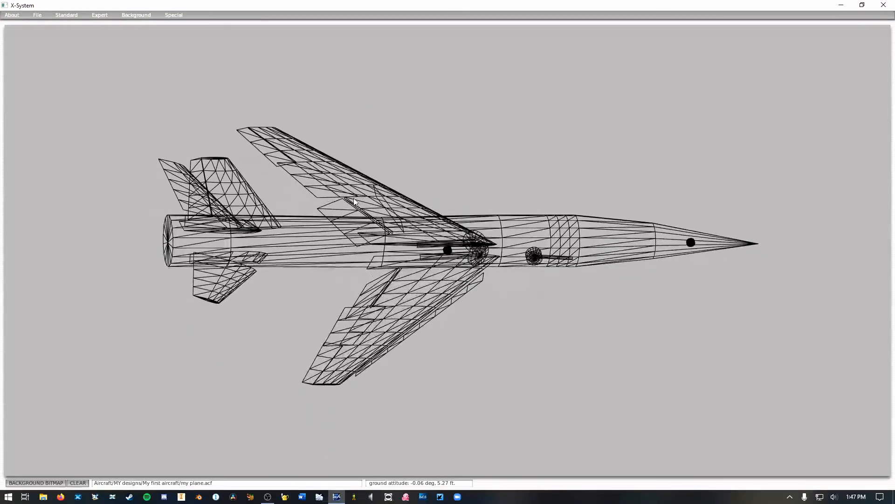
pyautogui.press('Up')
pyautogui.press('Right')
pyautogui.press('Right')
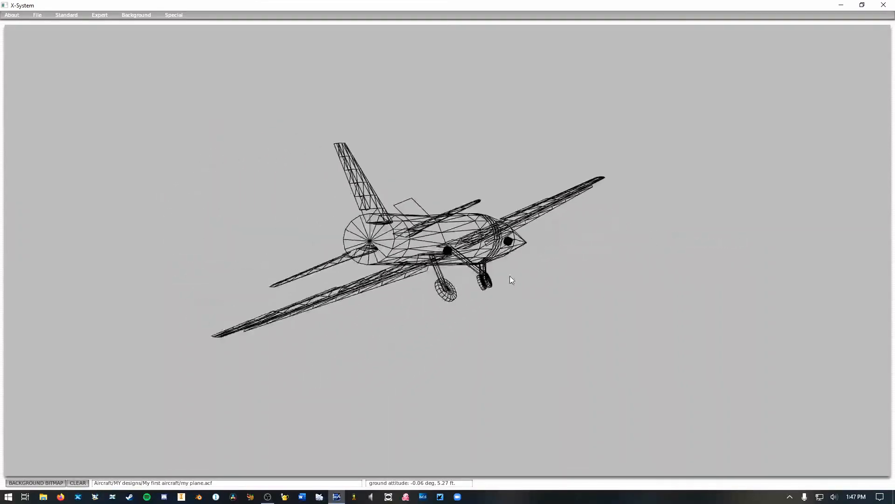
pyautogui.press('Right')
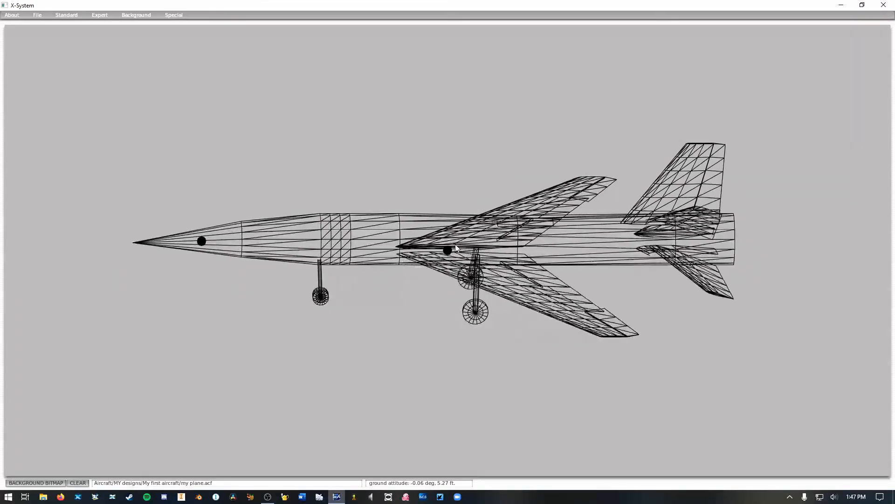
pyautogui.press('Down')
pyautogui.press('Right')
pyautogui.press('Right')
pyautogui.press('Up')
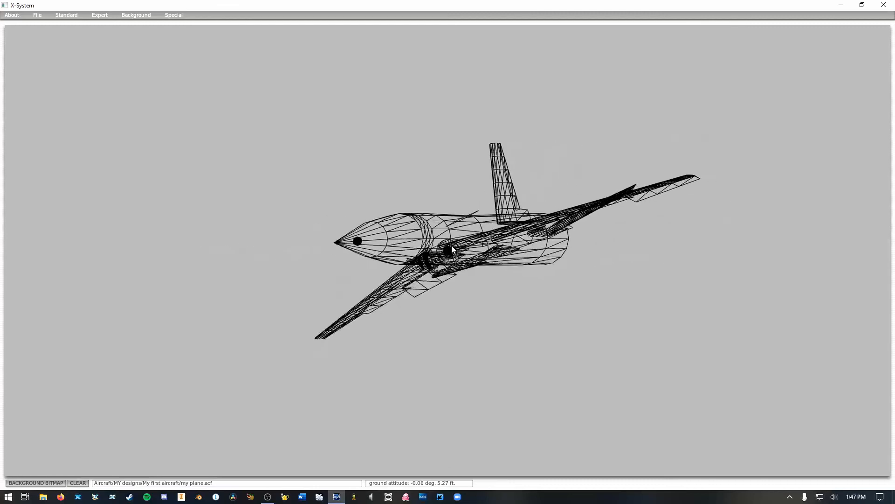
pyautogui.press('Left')
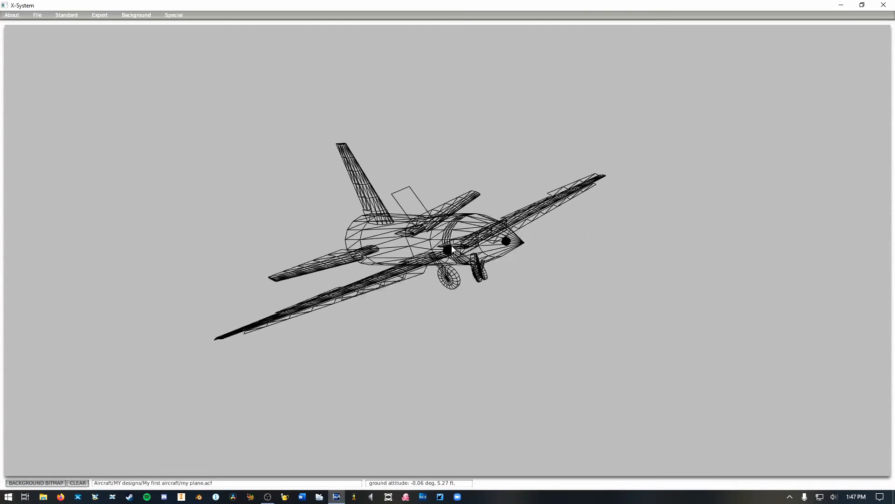
pyautogui.press('Right')
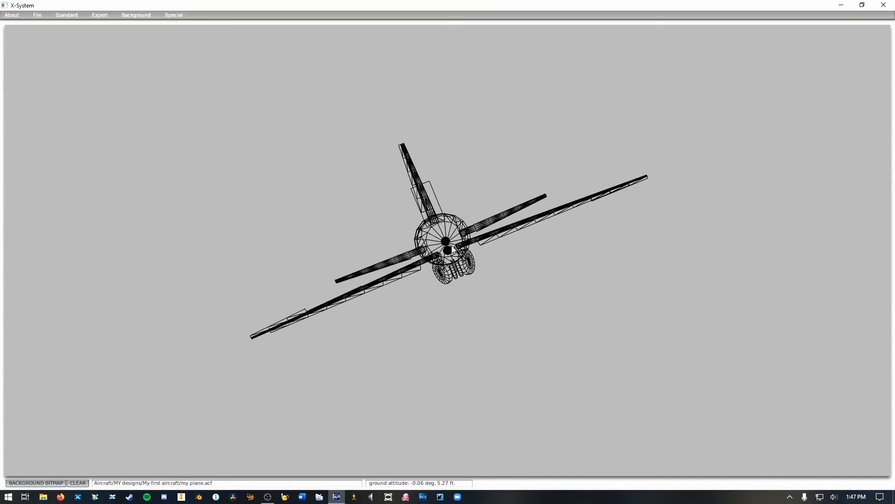
pyautogui.press('Right')
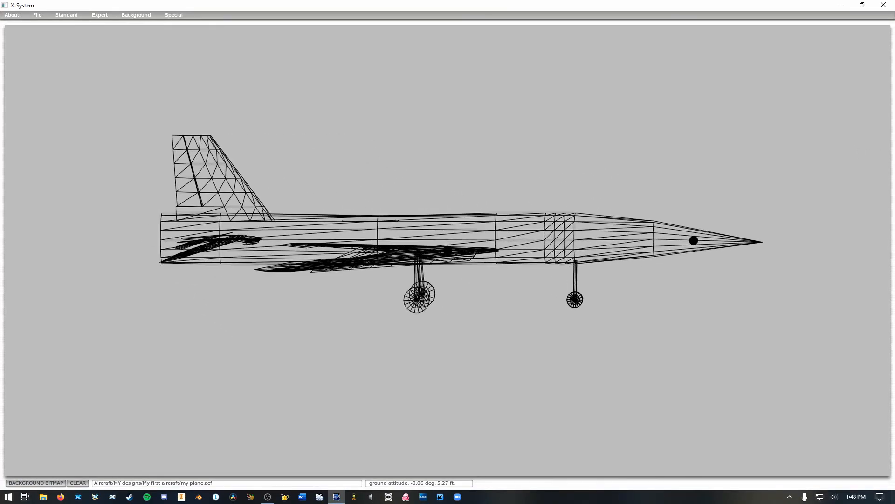
pyautogui.press('Up')
pyautogui.press('Right')
pyautogui.press('space')
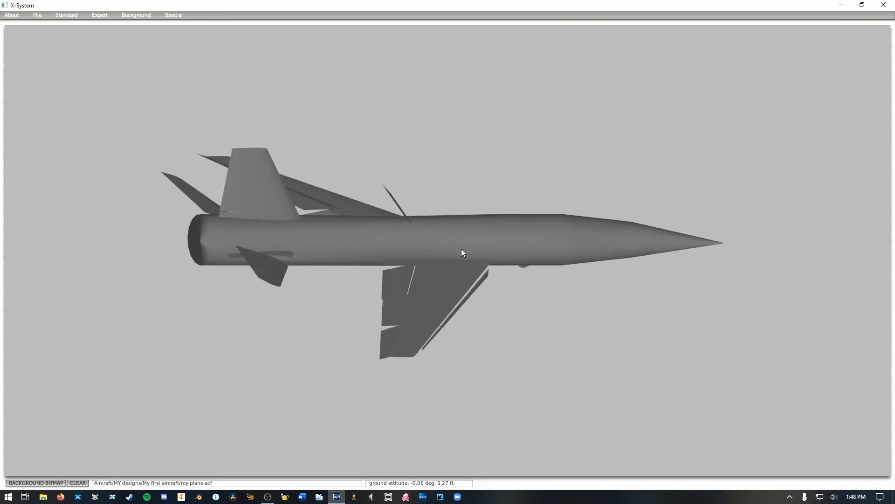
pyautogui.press('Left')
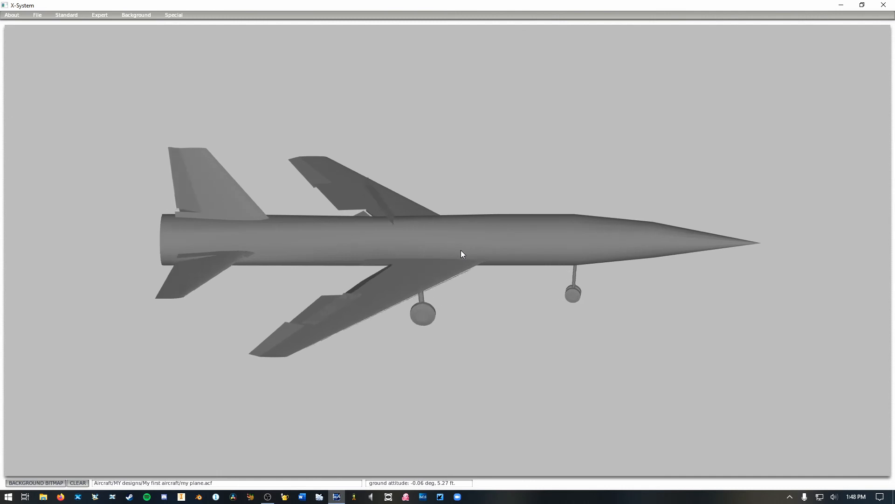
# - Add one engine to the aircraft in the location settings of the engine specs
pyautogui.click(70, 15)
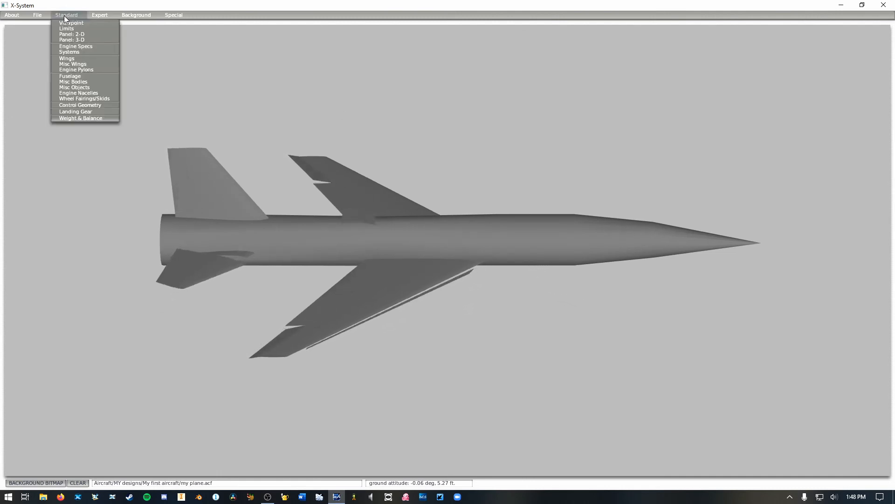
pyautogui.click(68, 47)
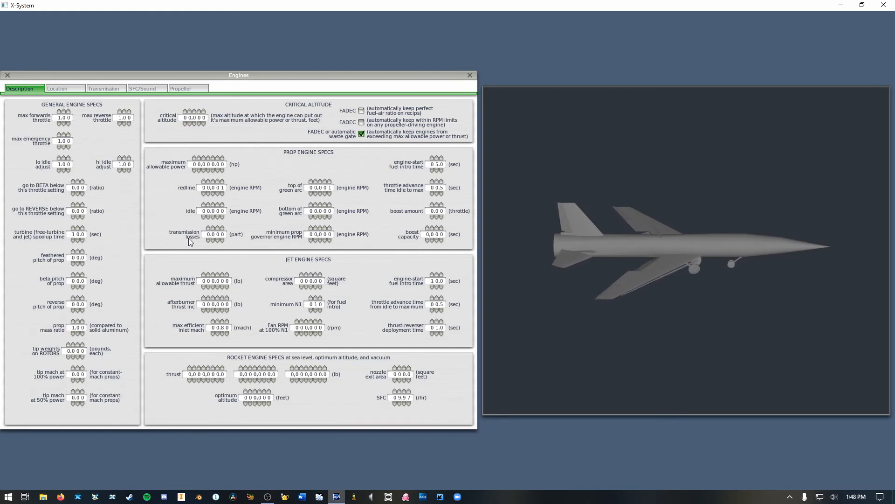
pyautogui.click(61, 89)
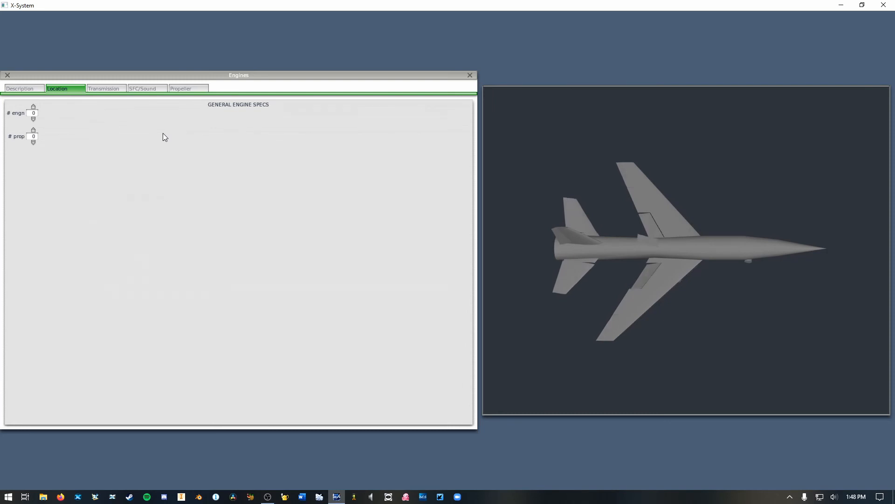
pyautogui.click(34, 107)
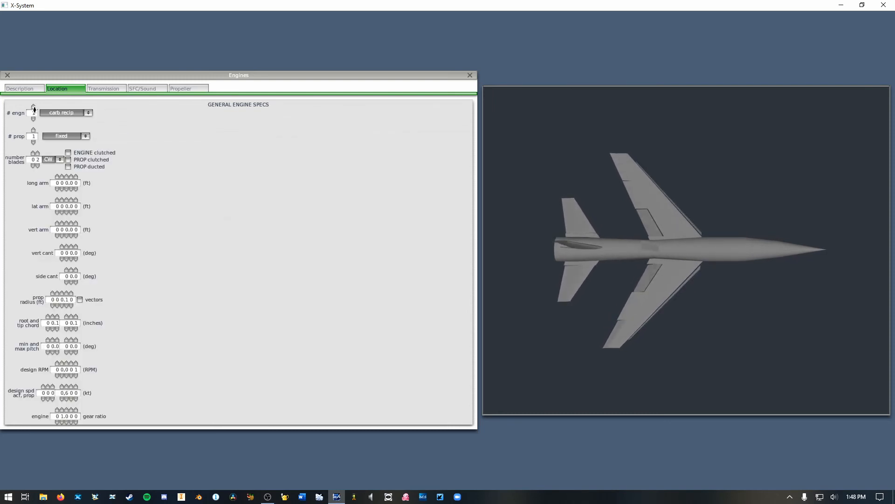
# - Try an engine count of 8 and bring it back down to 1
pyautogui.click(34, 107)
pyautogui.click(34, 107)
pyautogui.click(33, 107)
pyautogui.click(34, 107)
pyautogui.click(34, 107)
pyautogui.click(34, 106)
pyautogui.click(33, 107)
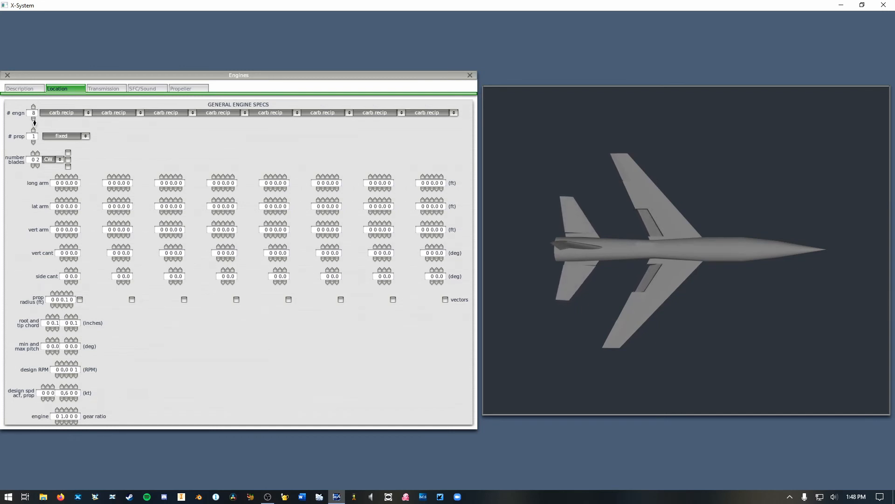
pyautogui.click(33, 119)
pyautogui.click(34, 120)
pyautogui.click(34, 119)
pyautogui.click(34, 120)
pyautogui.click(34, 119)
pyautogui.click(34, 119)
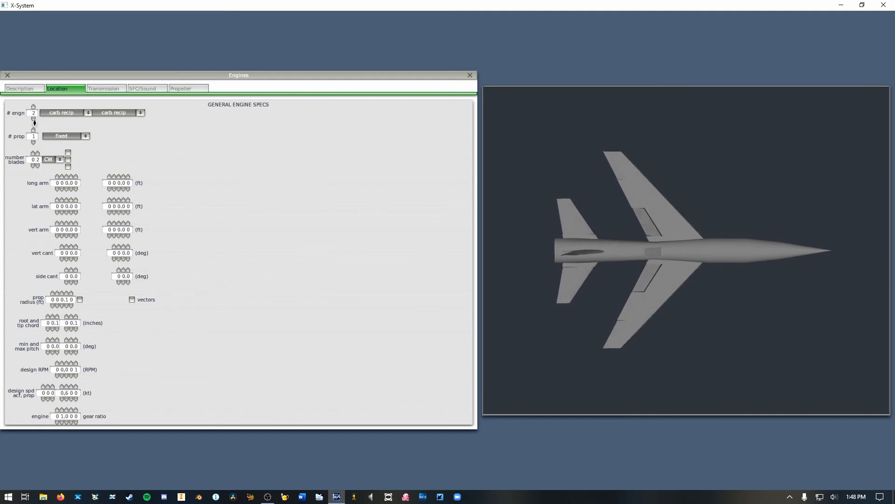
pyautogui.click(34, 119)
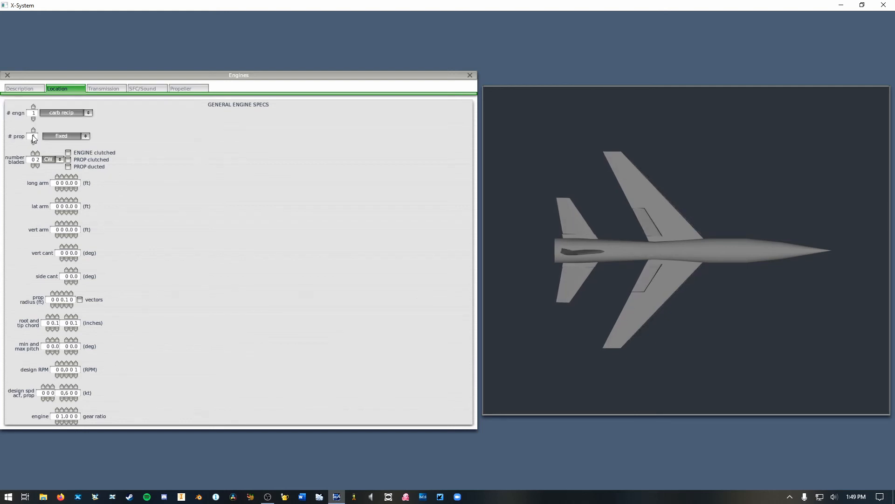
# - Set the engine's longitudinal arm to 54 ft so it sits inside the rear end of the fuselage
pyautogui.moveTo(35, 137)
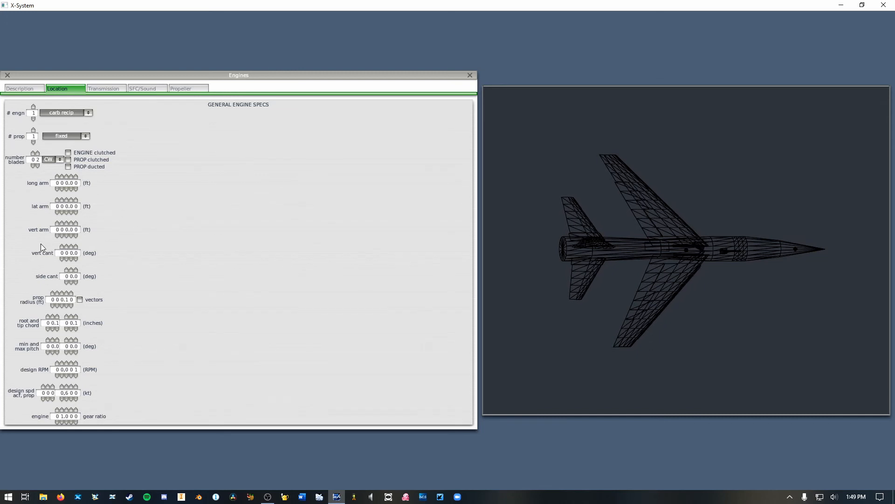
pyautogui.click(61, 176)
pyautogui.click(61, 176)
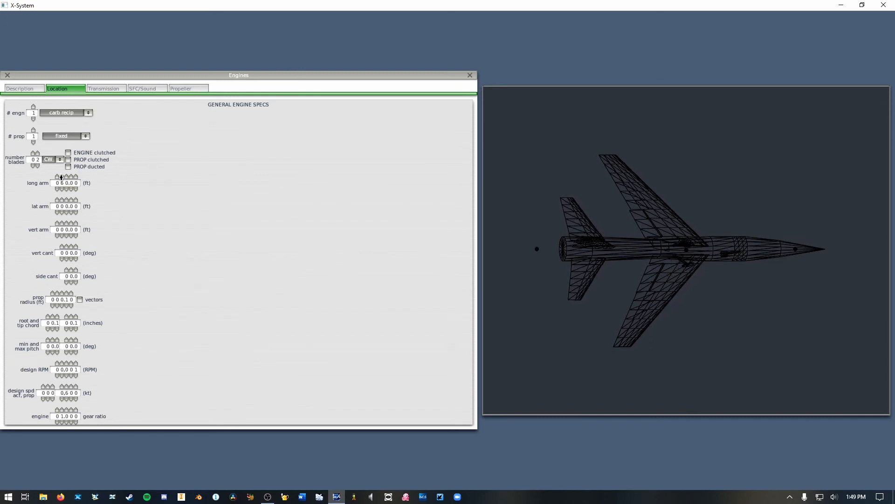
pyautogui.click(66, 189)
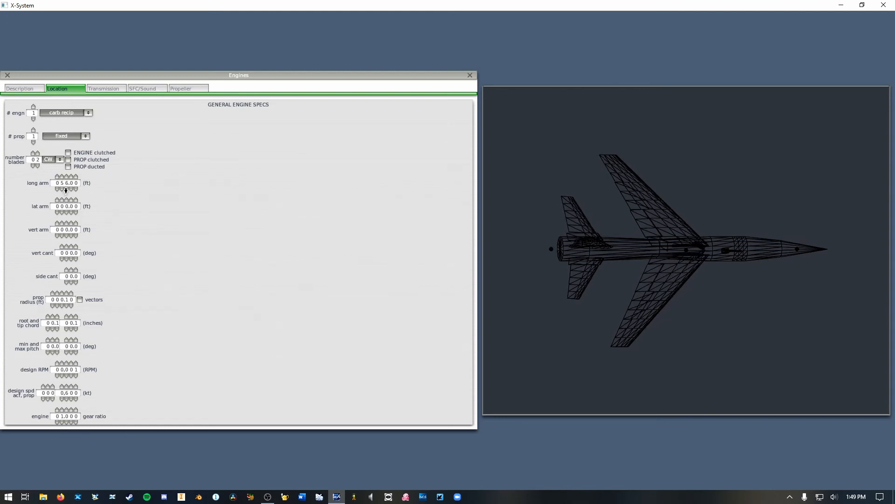
pyautogui.click(66, 189)
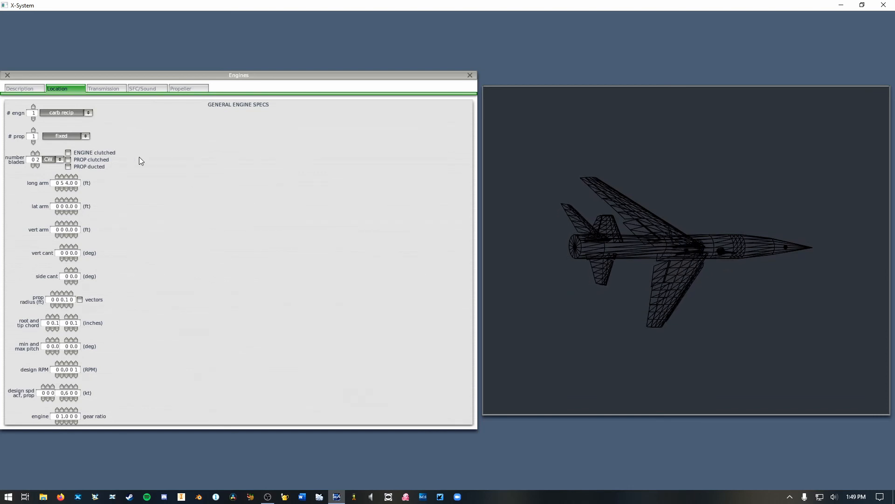
# - Look through the propeller and engine type options and set the engine type to low bypass jet
pyautogui.click(68, 136)
pyautogui.click(69, 136)
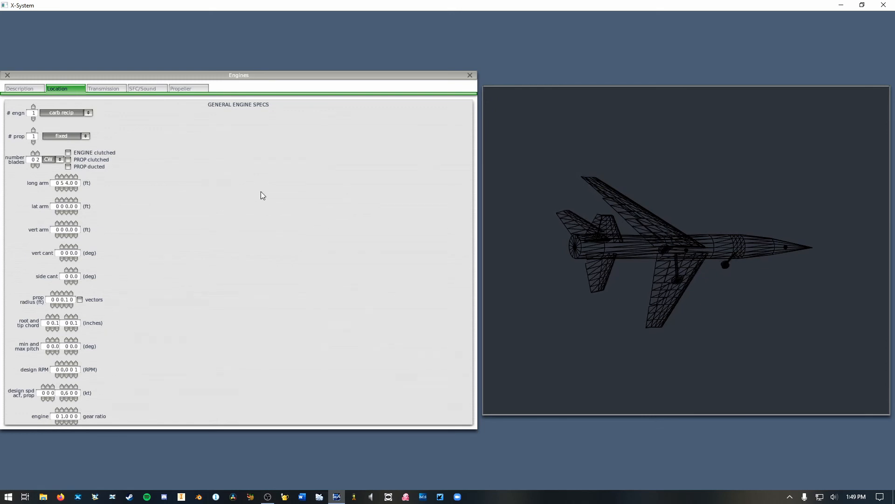
pyautogui.click(68, 112)
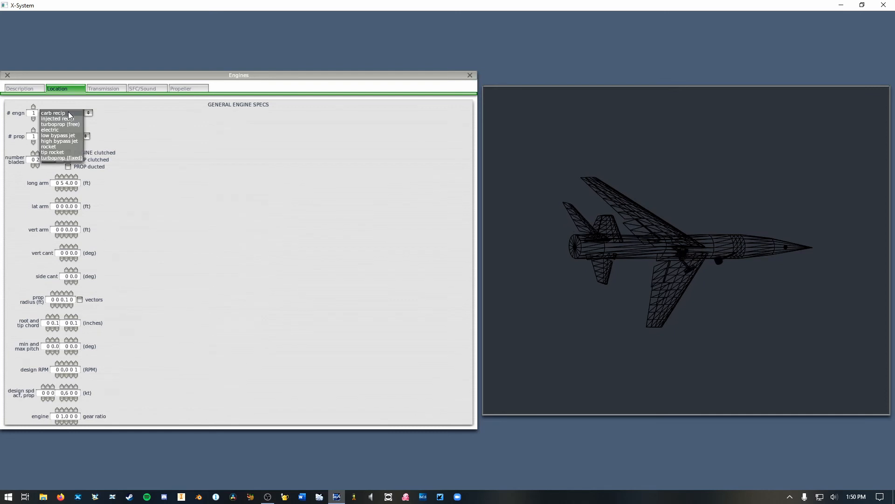
pyautogui.click(68, 113)
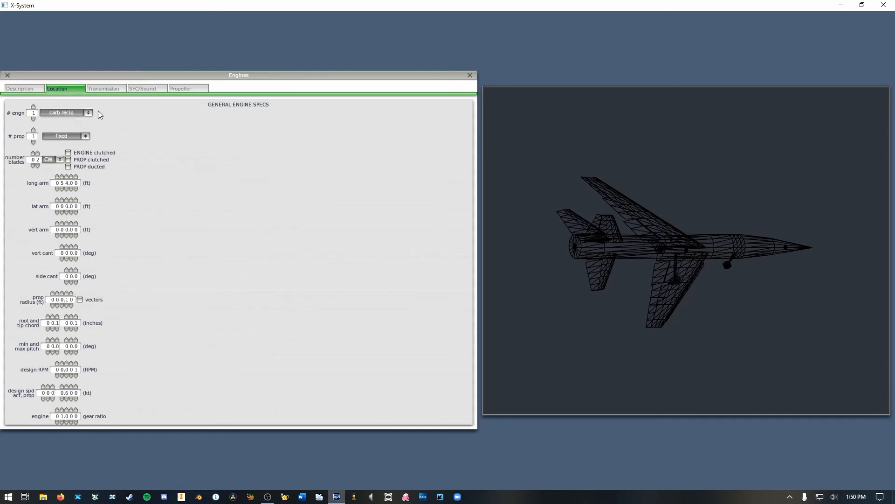
pyautogui.click(82, 113)
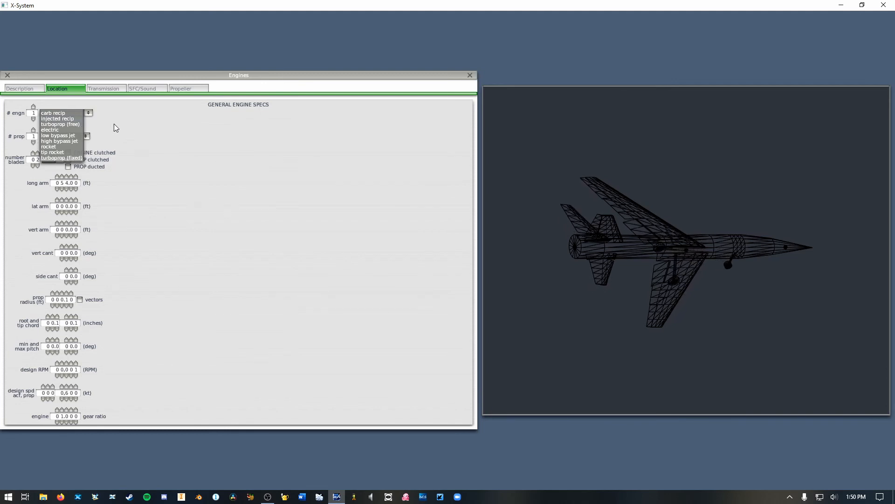
pyautogui.click(56, 135)
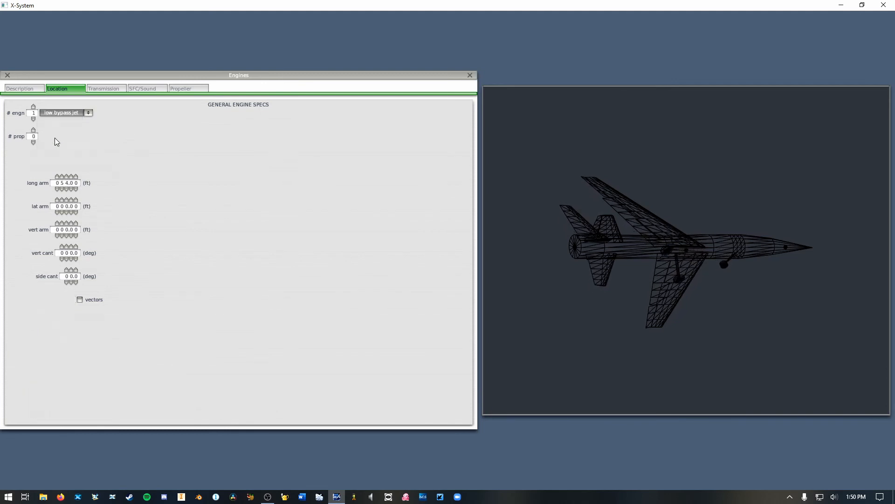
pyautogui.click(65, 113)
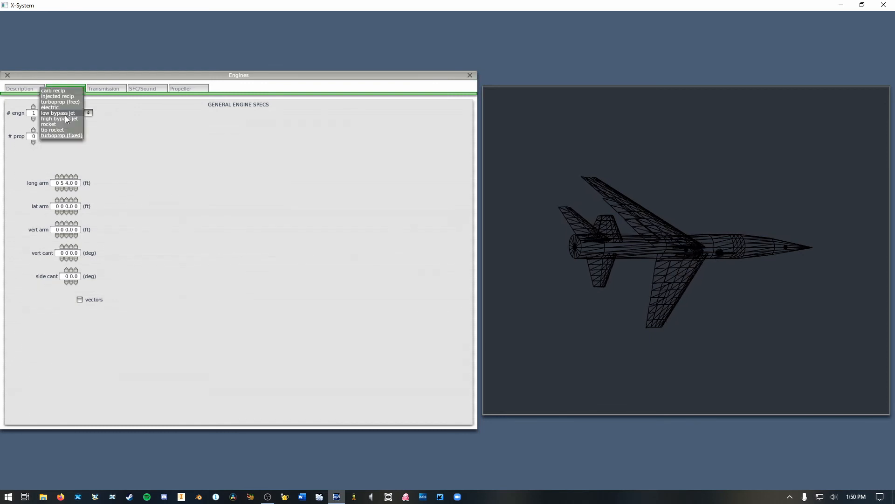
pyautogui.click(65, 115)
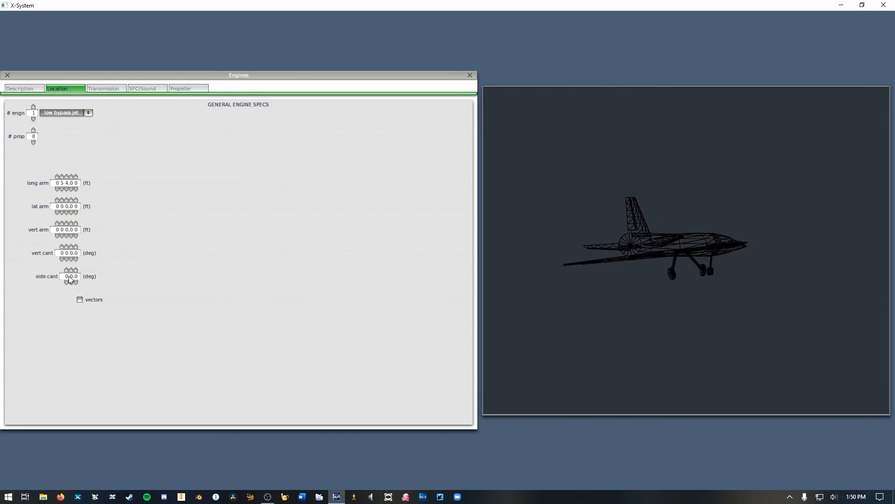
pyautogui.moveTo(69, 275)
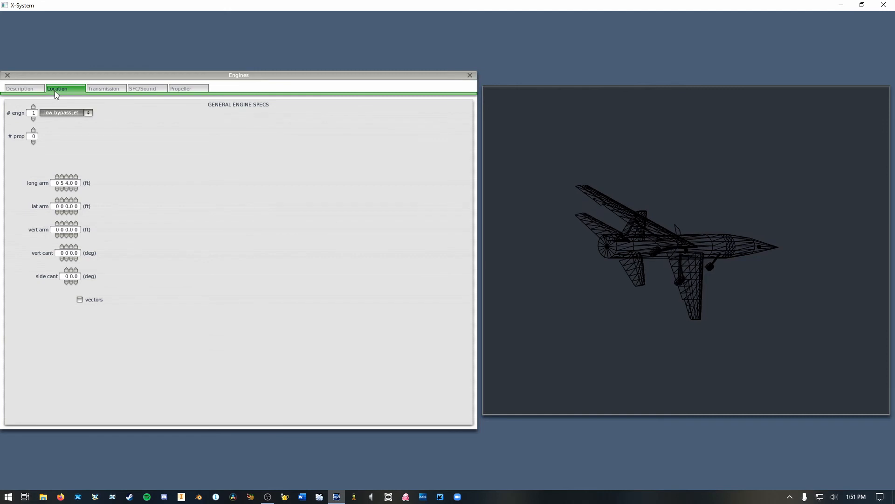
# - Check the aircraft's weights in the Weight & Balance settings and return to the engine description specs
pyautogui.click(27, 90)
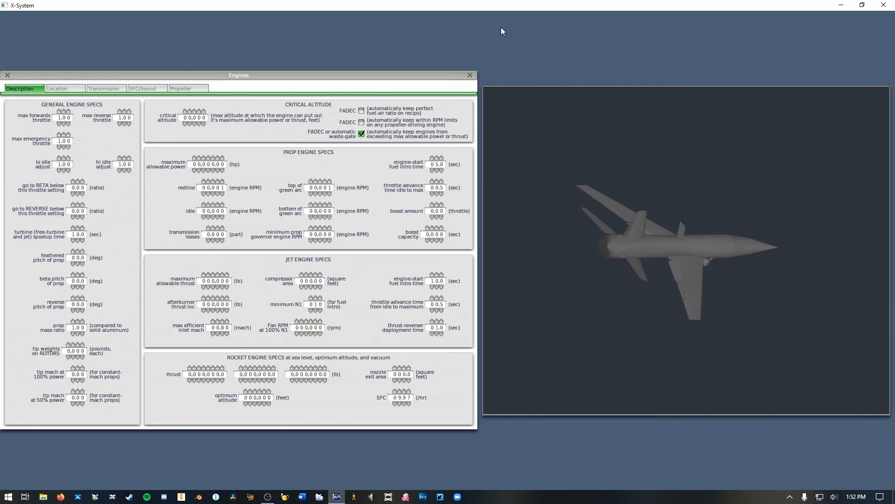
pyautogui.click(469, 76)
pyautogui.click(66, 17)
pyautogui.click(105, 91)
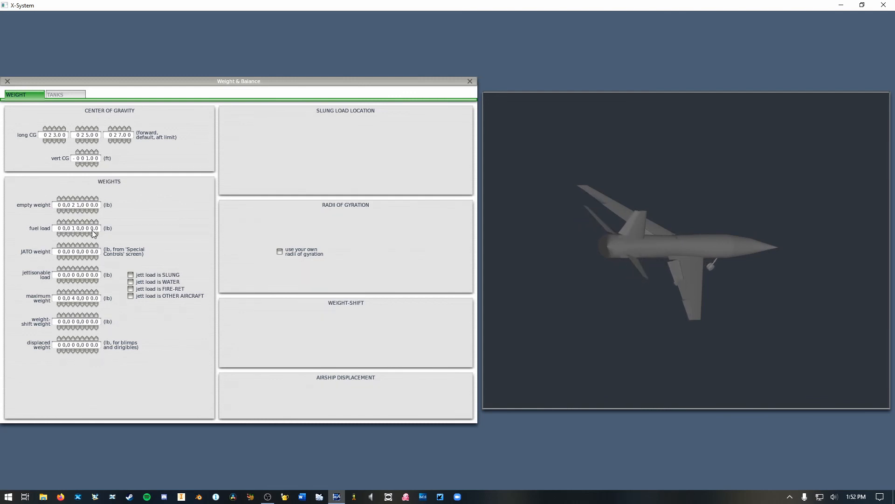
pyautogui.click(470, 81)
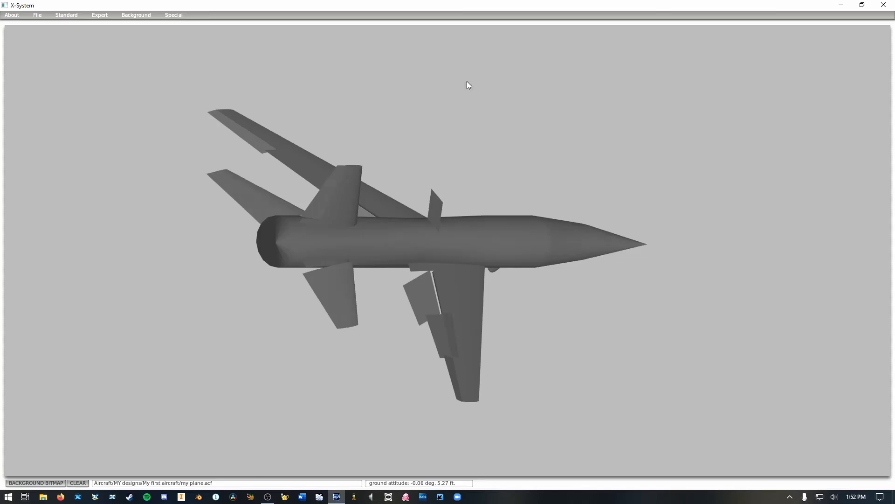
pyautogui.click(74, 15)
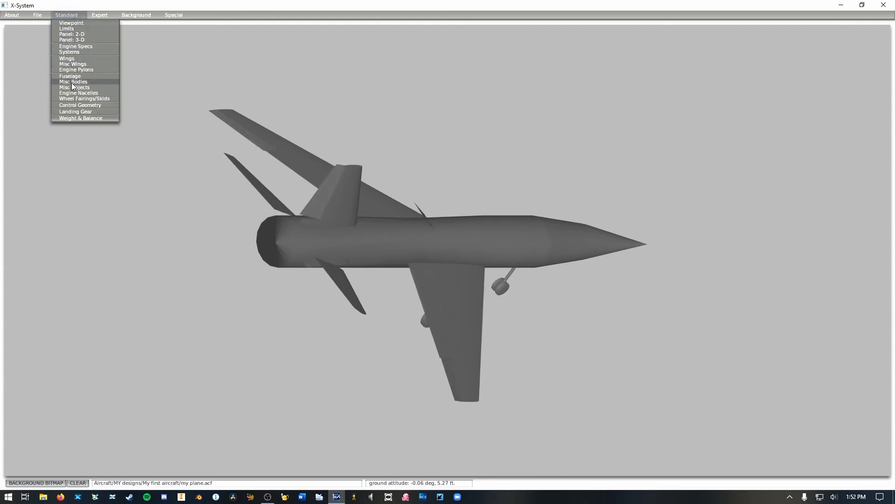
pyautogui.click(80, 47)
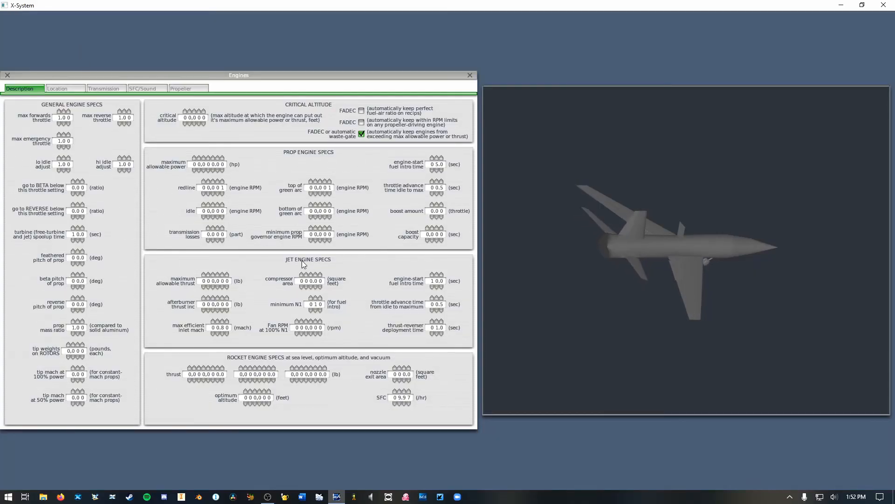
# - Set the jet engine's maximum allowable thrust to 17,000 lb, afterburner thrust increment to 10,000 lb and compressor area to 2.00 square feet
pyautogui.click(210, 275)
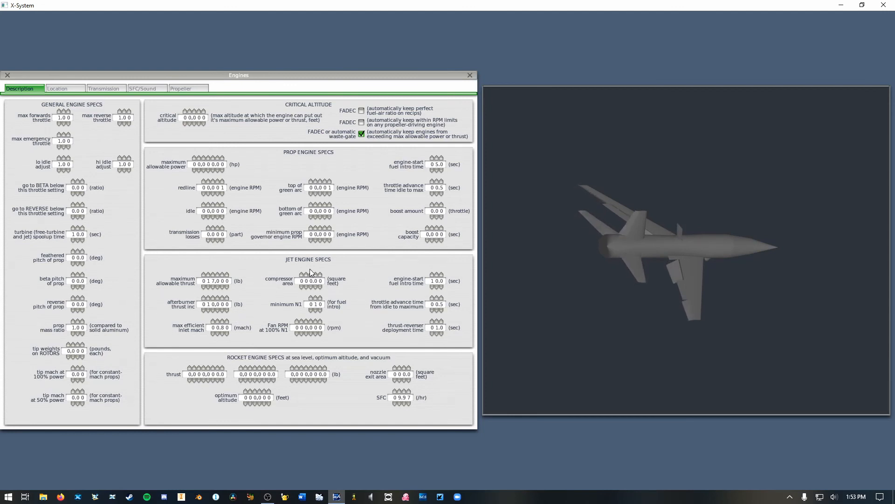
pyautogui.moveTo(313, 286)
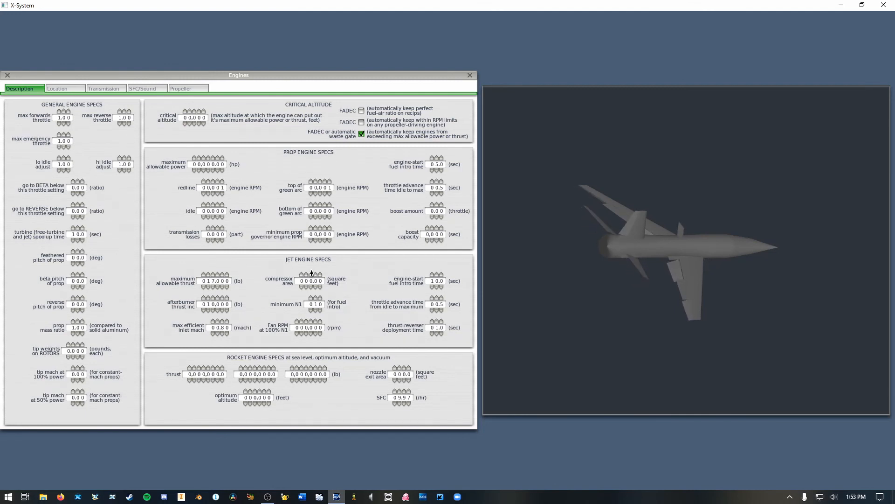
pyautogui.click(311, 274)
pyautogui.click(312, 274)
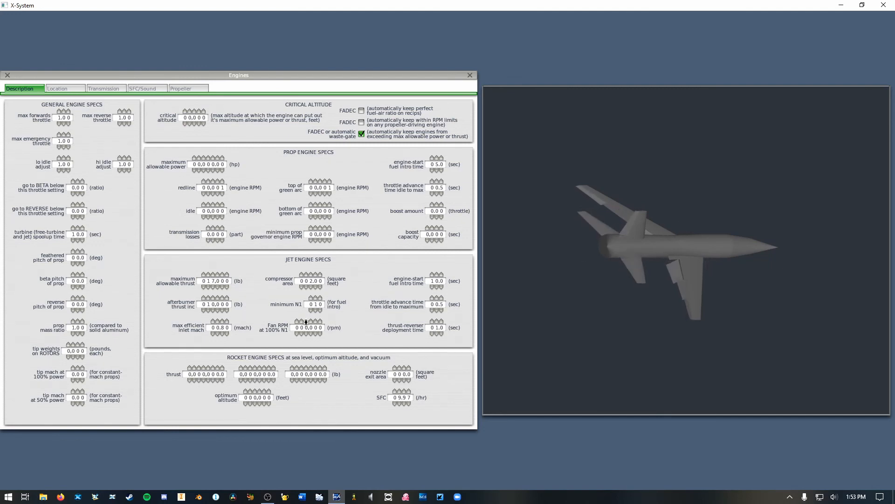
# - Set the jet engine's fan RPM at 100% N1 to 7,100 rpm
pyautogui.click(306, 322)
pyautogui.click(306, 322)
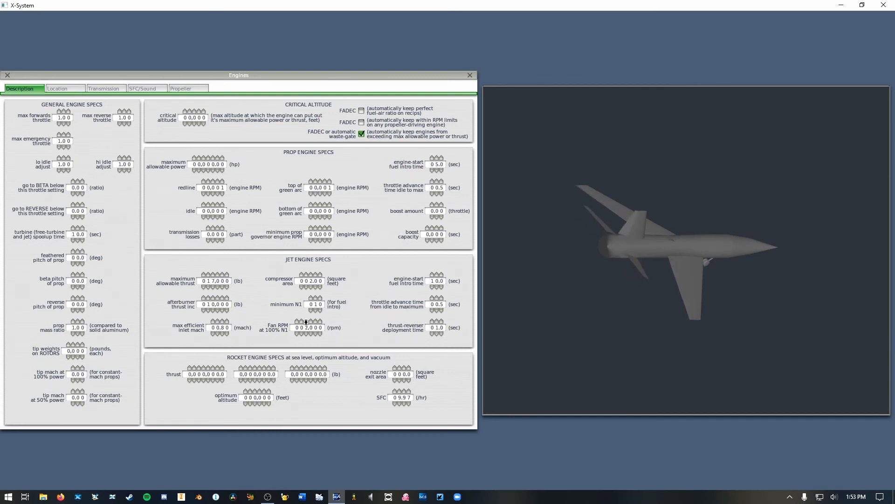
pyautogui.click(306, 322)
pyautogui.click(306, 322)
pyautogui.click(306, 322)
pyautogui.click(306, 321)
pyautogui.click(306, 322)
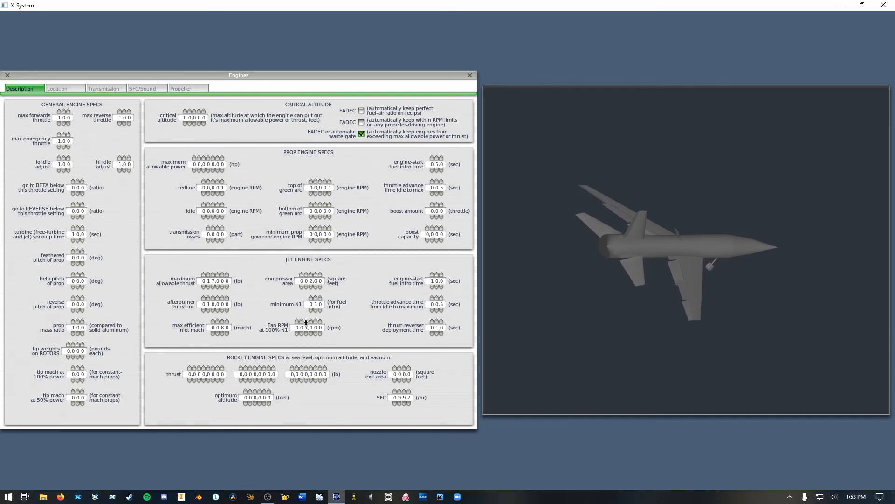
pyautogui.click(312, 321)
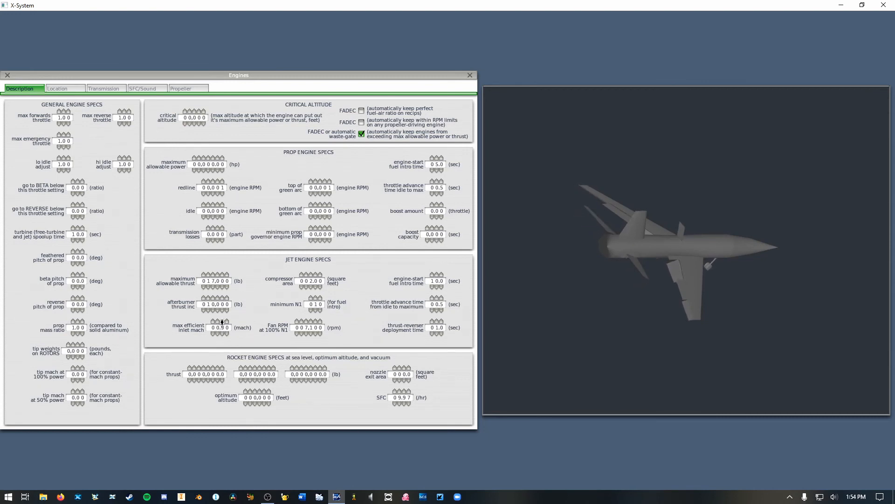
# - Set the max efficient inlet mach to 1.10 and the turbine spoolup time to 4.0 seconds
pyautogui.click(222, 322)
pyautogui.click(222, 322)
pyautogui.click(222, 323)
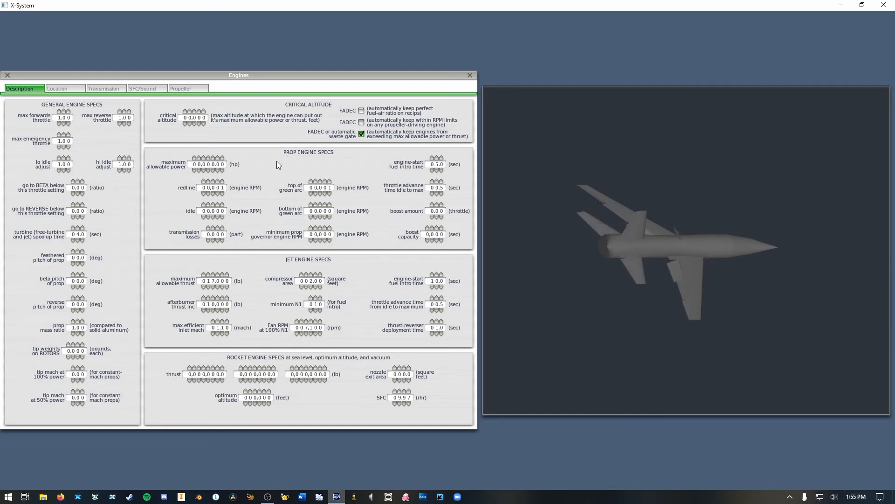
# - Review the jet engine's specific fuel consumption settings and close the engine specs
pyautogui.click(146, 91)
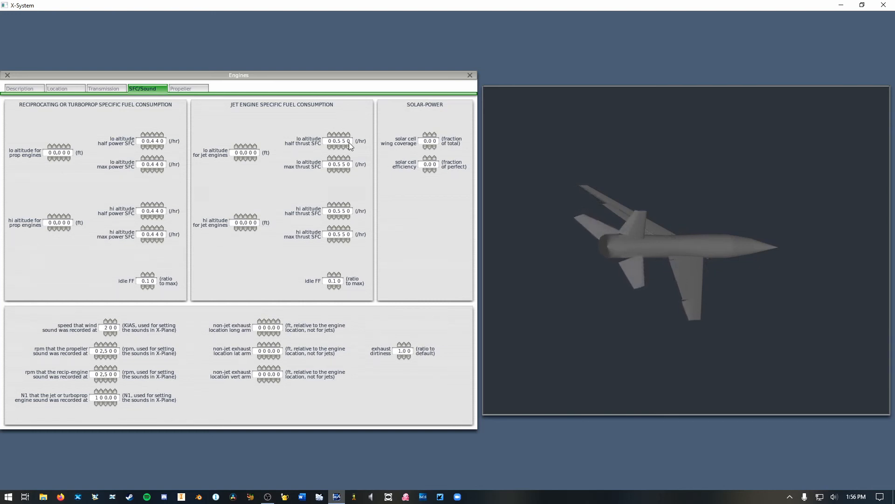
pyautogui.moveTo(330, 147)
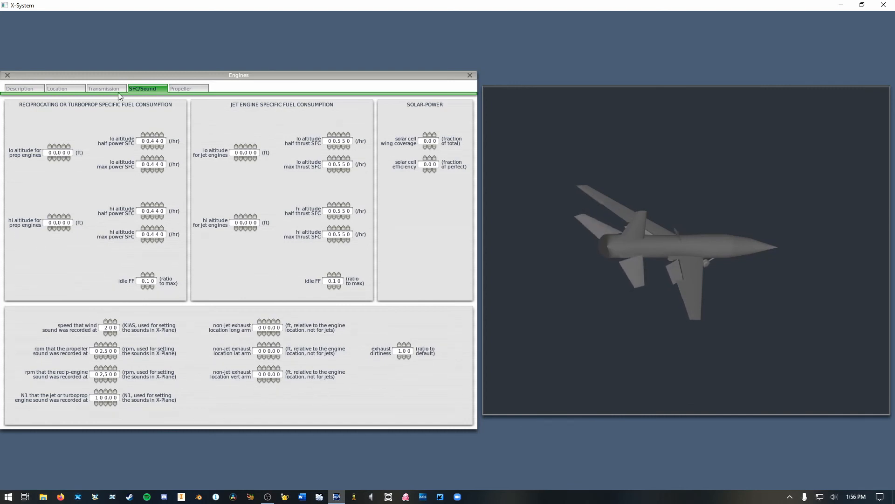
pyautogui.click(32, 92)
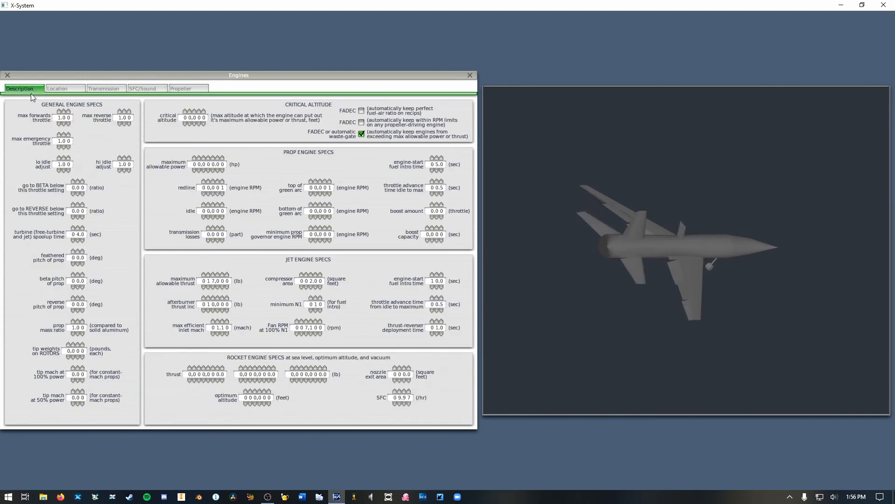
pyautogui.click(7, 74)
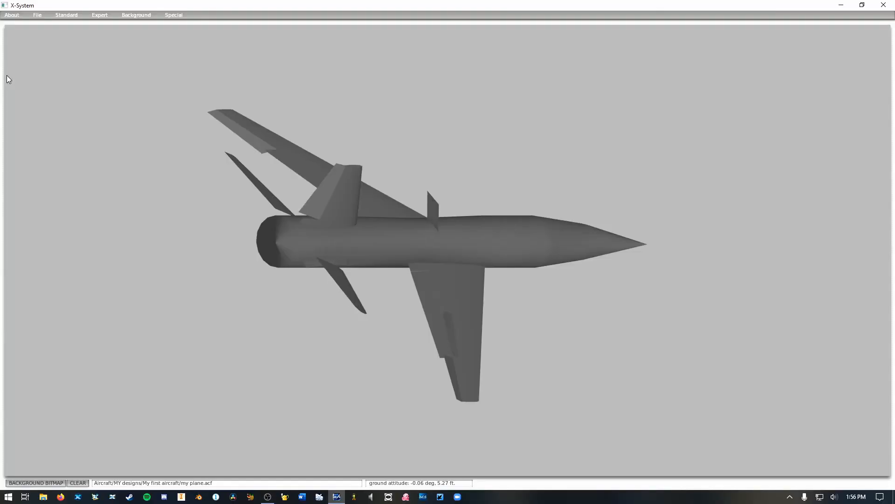
# - Examine the aircraft as a wireframe from several angles, checking the engine's position at the rear of the fuselage
pyautogui.press('Down')
pyautogui.press('Down')
pyautogui.press('Down')
pyautogui.press('Down')
pyautogui.press('Down')
pyautogui.press('Down')
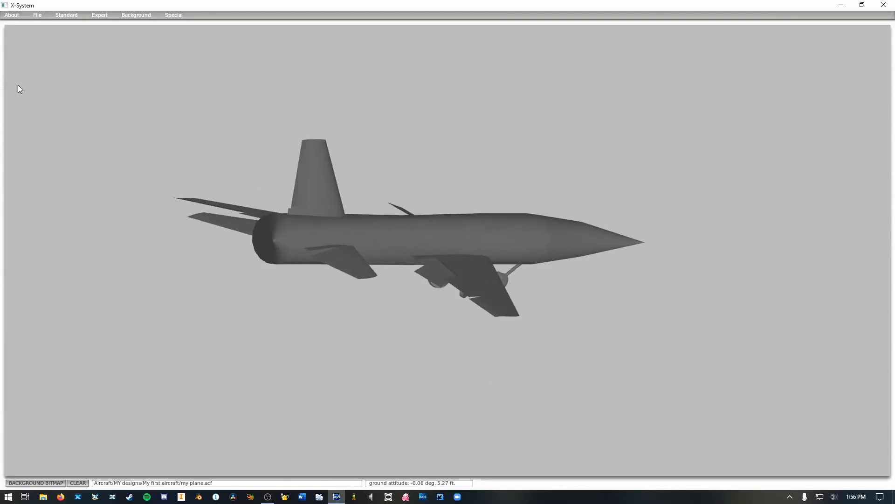
pyautogui.press('Down')
pyautogui.press('Down')
pyautogui.press('Down')
pyautogui.press('Down')
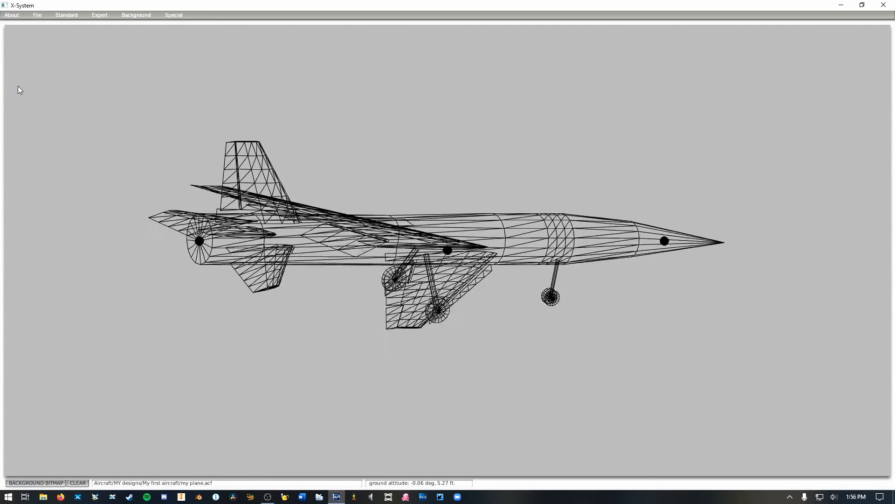
pyautogui.press('Down')
pyautogui.press('Down')
pyautogui.press('Left')
pyautogui.press('Left')
pyautogui.press('Left')
pyautogui.press('Left')
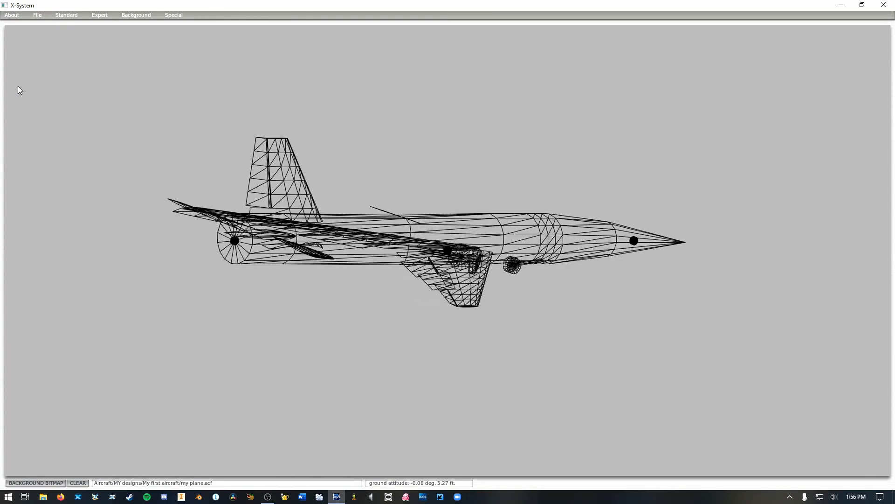
pyautogui.press('Left')
pyautogui.press('Left')
pyautogui.press('Left')
pyautogui.press('Left')
pyautogui.press('Left')
pyautogui.press('Left')
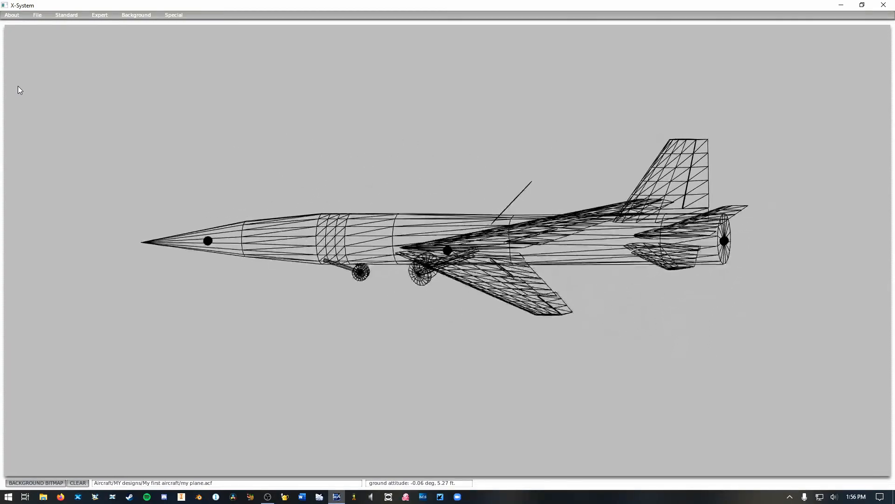
pyautogui.press('Down')
pyautogui.press('Down')
pyautogui.press('Down')
pyautogui.press('Down')
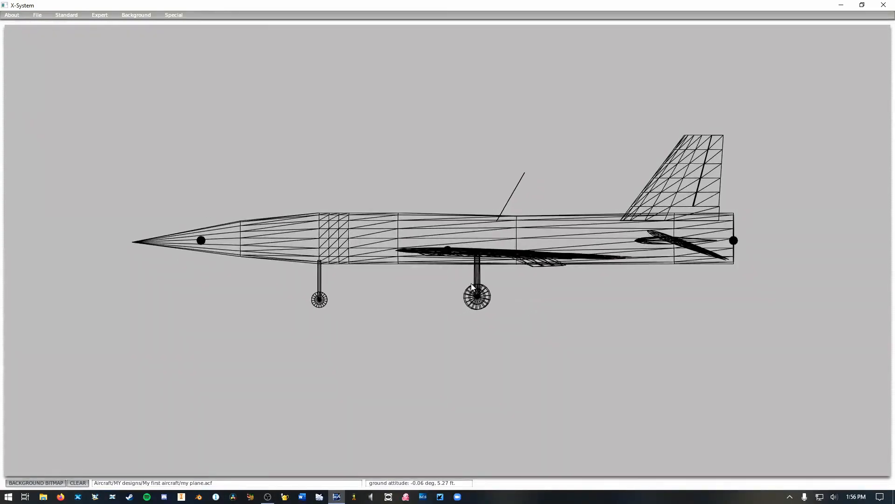
pyautogui.press('Down')
pyautogui.press('Down')
pyautogui.press('Down')
pyautogui.press('Down')
pyautogui.press('Down')
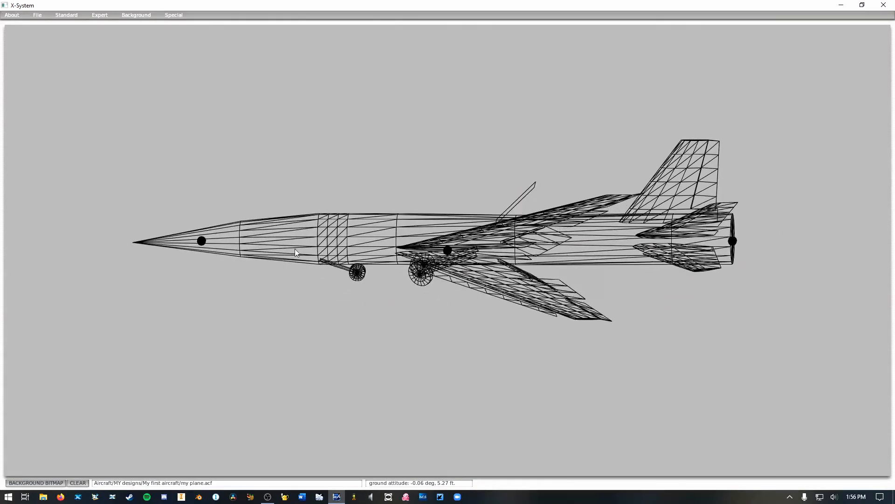
pyautogui.press('Left')
pyautogui.press('Left')
pyautogui.press('Left')
pyautogui.press('Left')
pyautogui.press('Left')
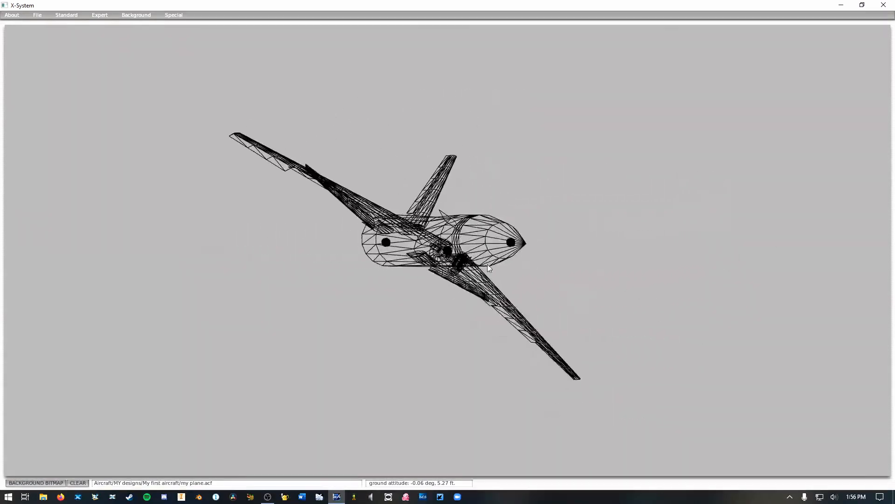
pyautogui.press('Left')
pyautogui.press('Left')
pyautogui.press('Left')
pyautogui.press('Left')
pyautogui.press('Left')
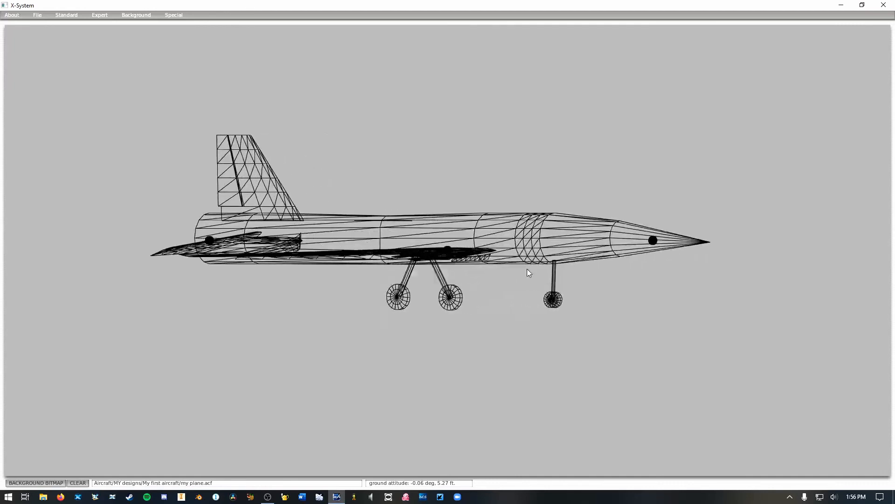
pyautogui.press('Left')
pyautogui.press('Left')
pyautogui.press('Left')
pyautogui.press('Left')
pyautogui.press('Left')
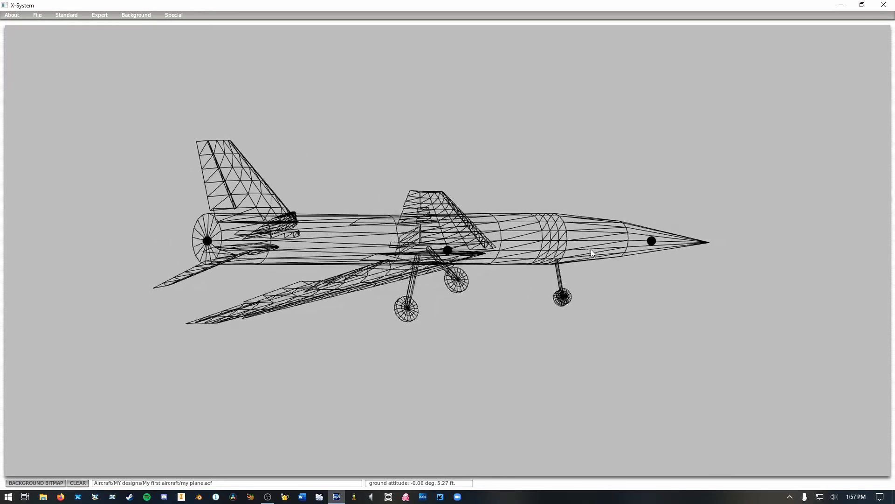
pyautogui.press('Left')
pyautogui.press('Left')
pyautogui.press('Left')
pyautogui.press('Left')
pyautogui.press('Left')
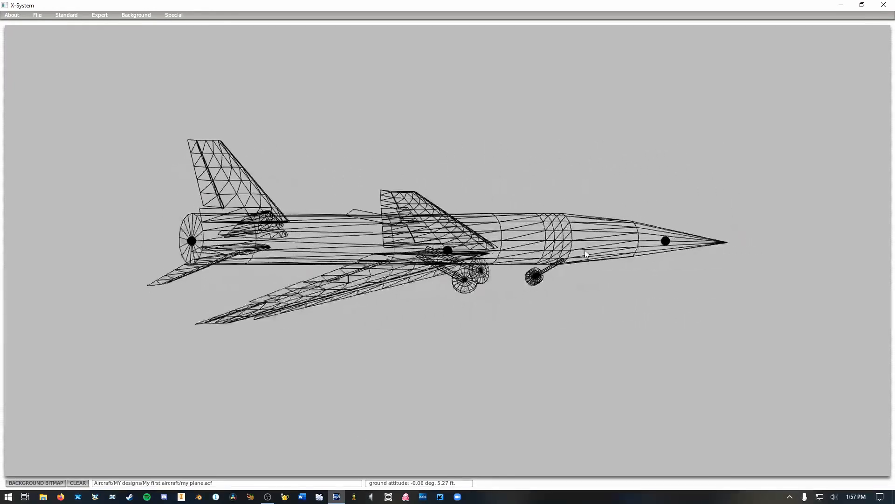
pyautogui.press('Left')
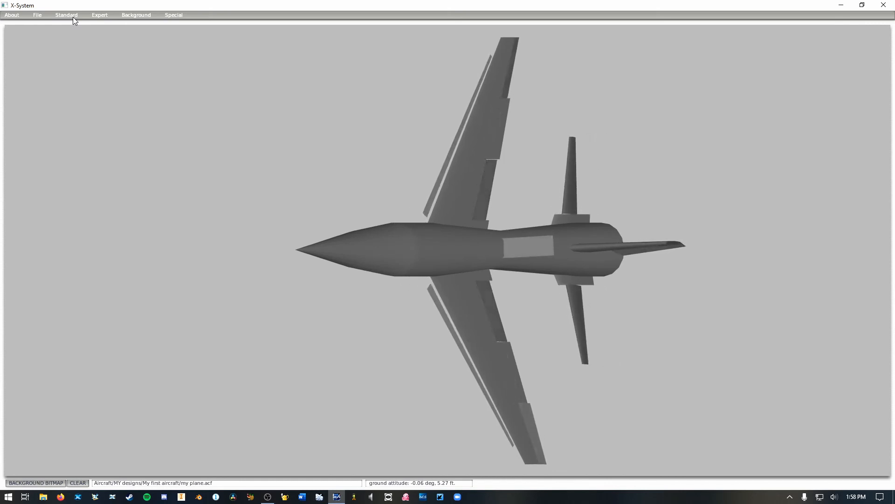
# - Save the changes to my plane.acf and open the ranger aircraft from the Aircraft/Ranger R7 folder
pyautogui.click(37, 16)
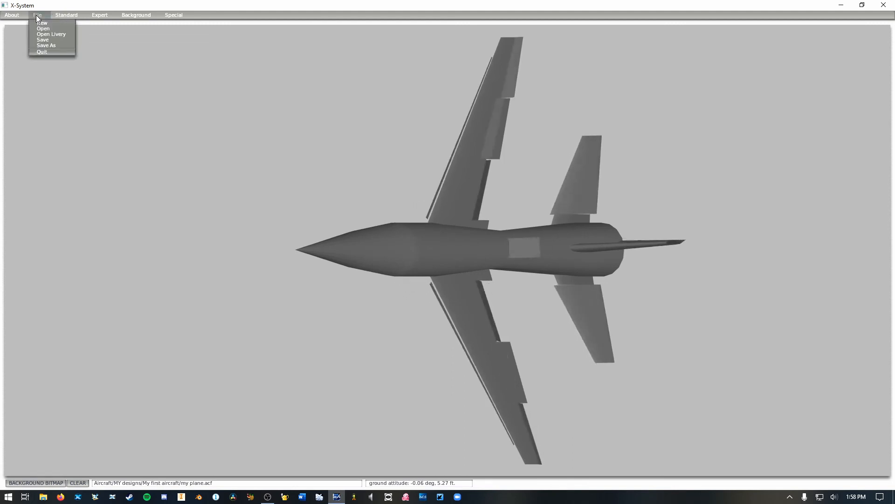
pyautogui.click(39, 29)
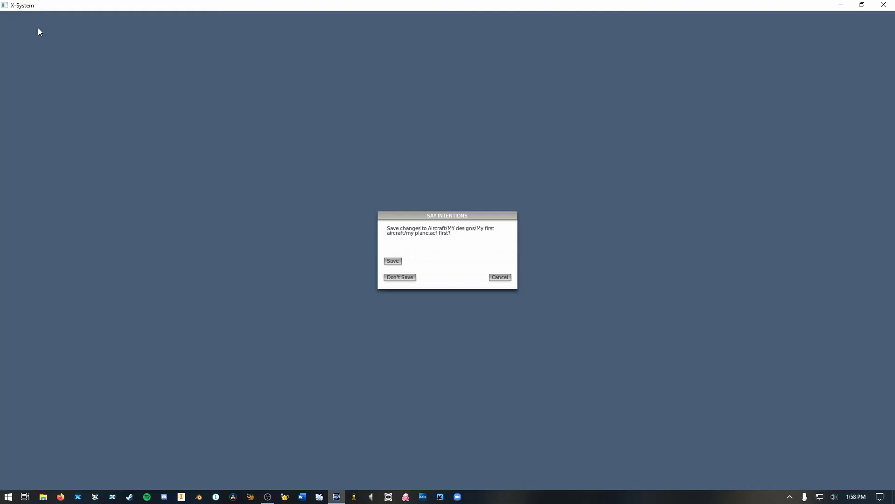
pyautogui.click(393, 261)
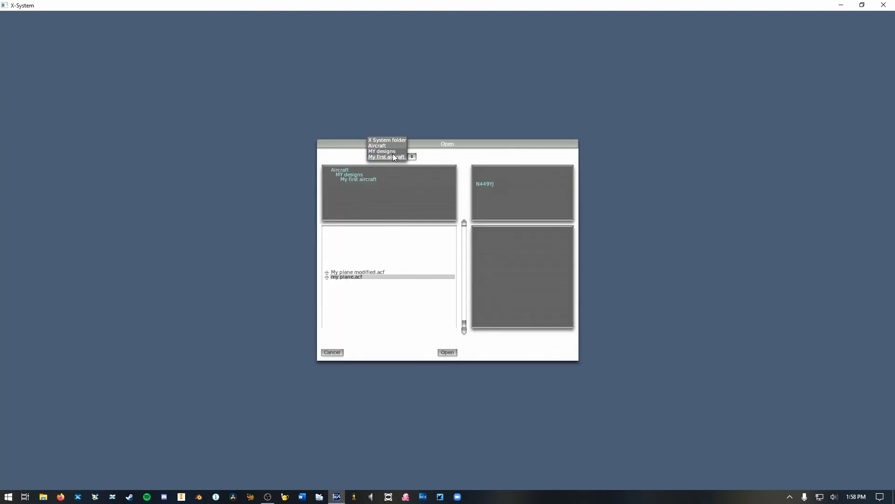
pyautogui.click(389, 146)
pyautogui.scroll(-4, 373, 279)
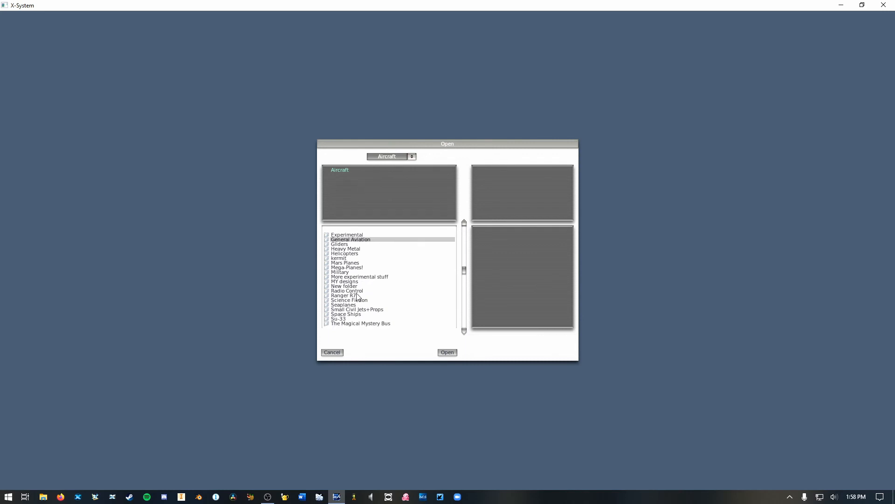
pyautogui.doubleClick(348, 296)
pyautogui.click(348, 277)
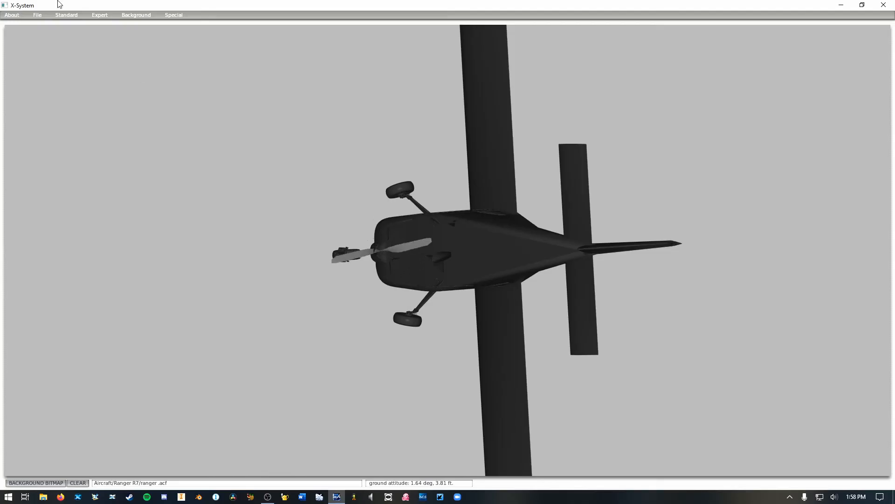
# - Make all parts of the Ranger R7 visible and close the part visibility settings
pyautogui.click(100, 14)
pyautogui.click(113, 71)
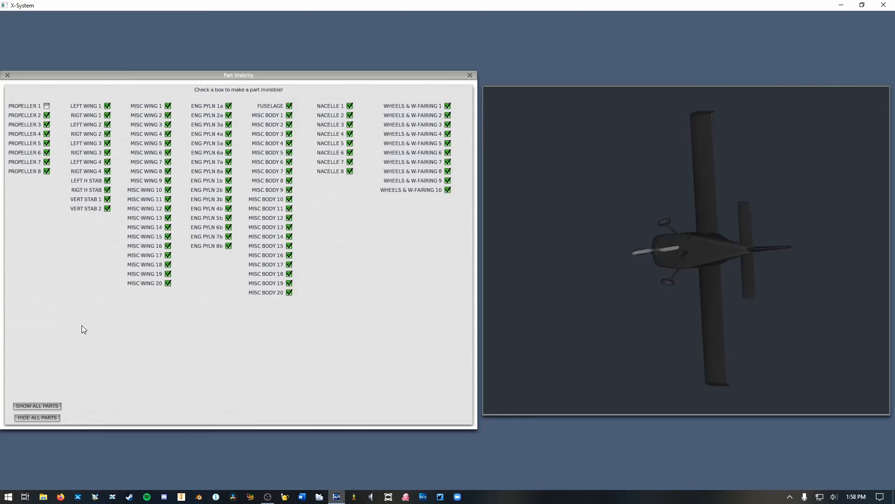
pyautogui.click(44, 405)
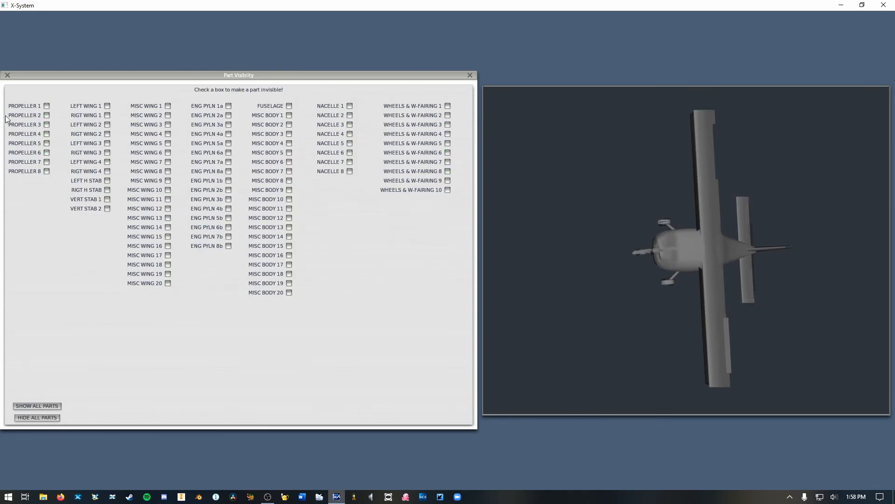
pyautogui.click(9, 75)
# - Open the Ranger R7's engine specs and set the prop engine's maximum allowable power to 150 hp
pyautogui.click(76, 15)
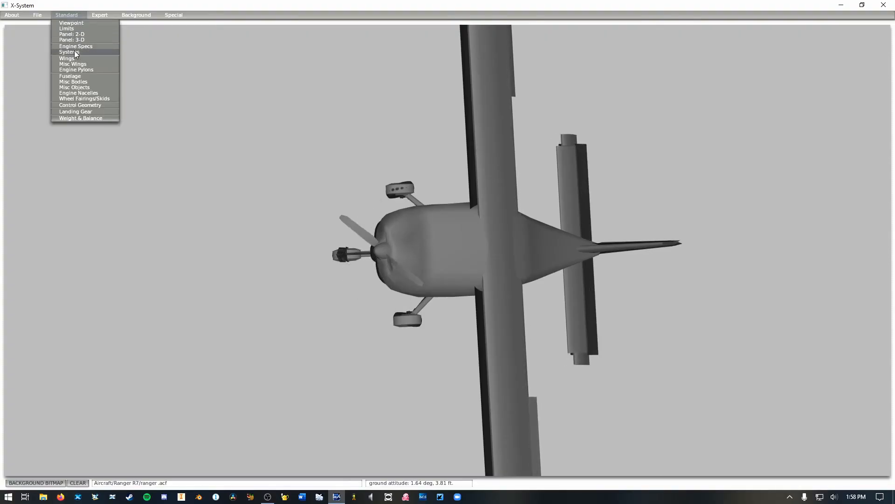
pyautogui.click(68, 15)
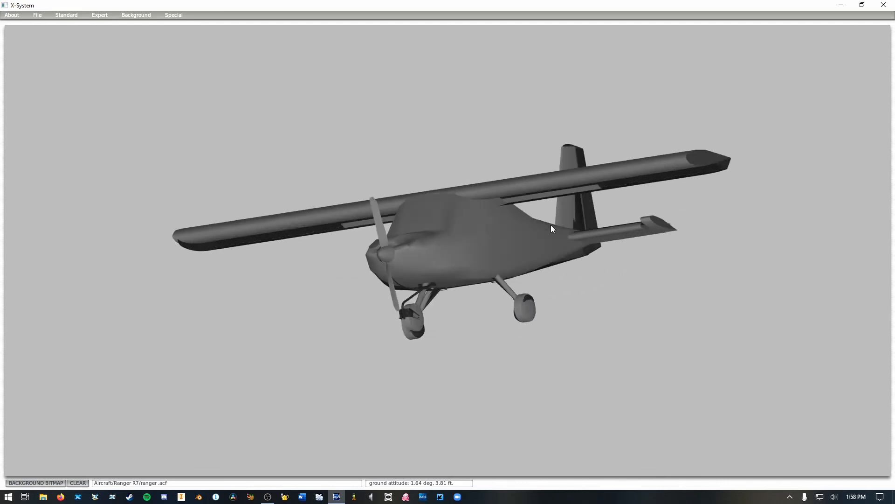
pyautogui.click(70, 15)
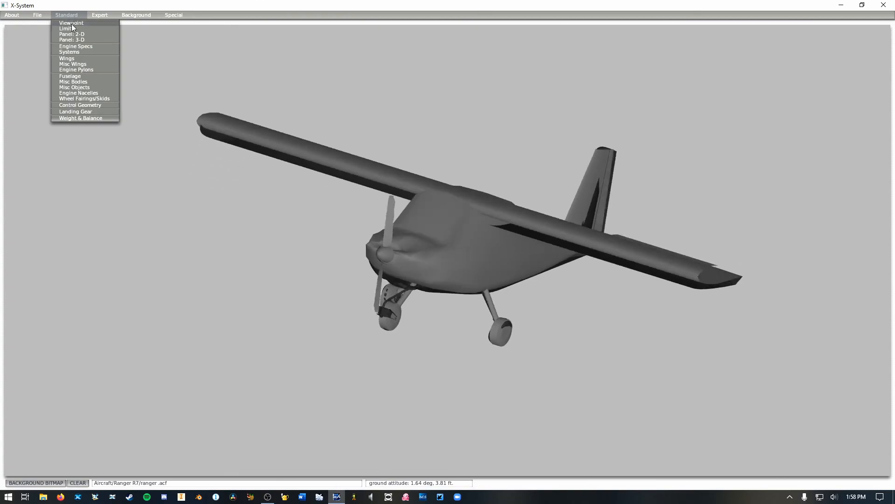
pyautogui.click(75, 46)
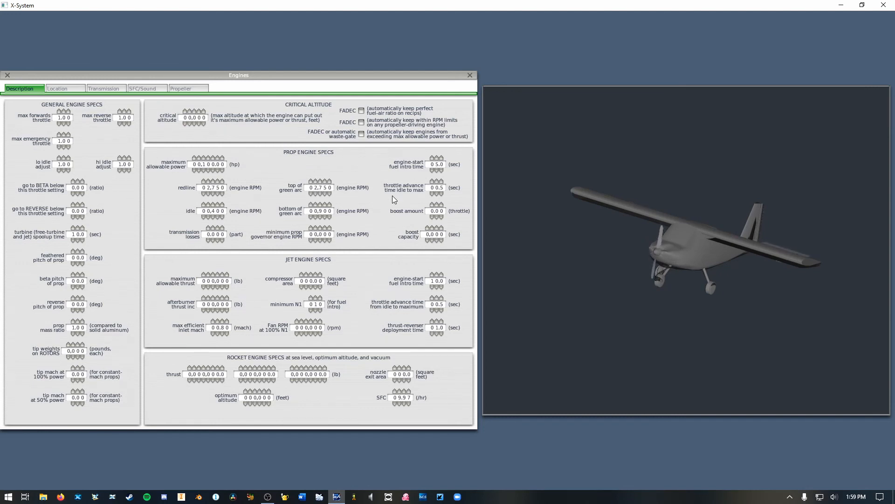
pyautogui.scroll(5, 573, 264)
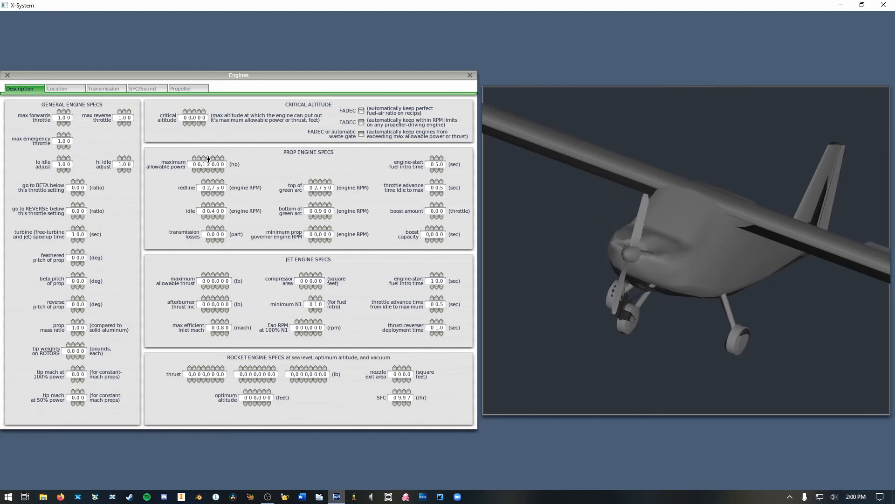
pyautogui.click(209, 159)
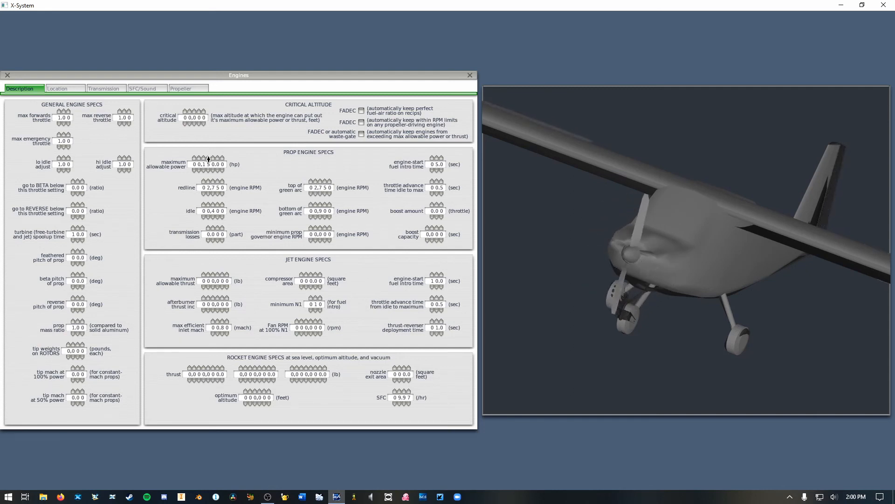
# - Raise the prop engine's redline to 3,250 RPM
pyautogui.click(213, 181)
pyautogui.click(213, 182)
pyautogui.click(213, 182)
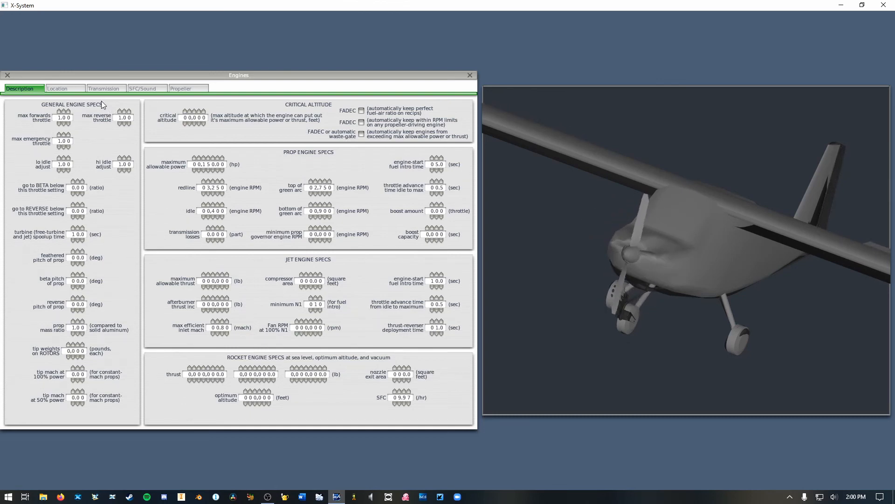
# - Compare the prop engine specs with the propeller's location settings and set the design RPM to 3,250 to match the redline
pyautogui.click(71, 89)
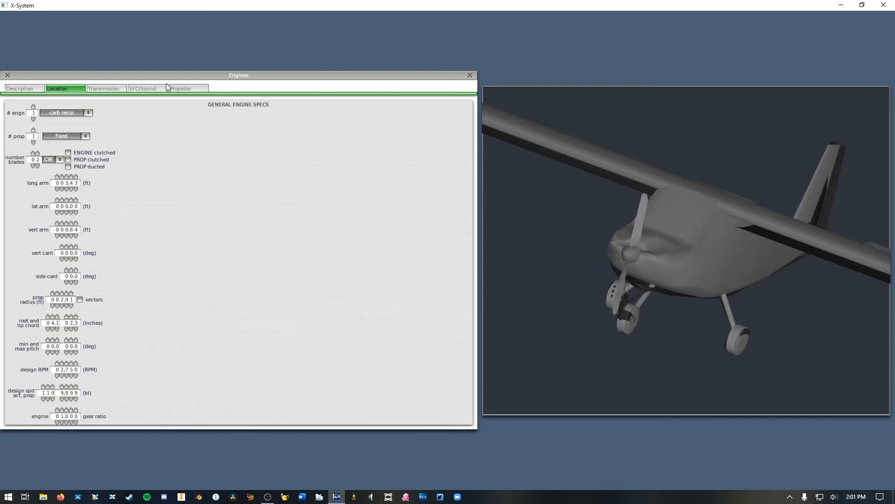
pyautogui.click(20, 88)
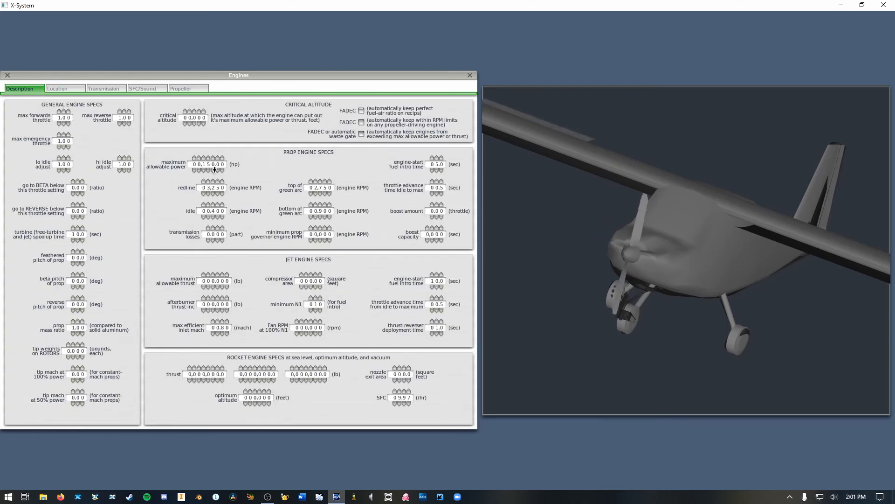
pyautogui.click(70, 88)
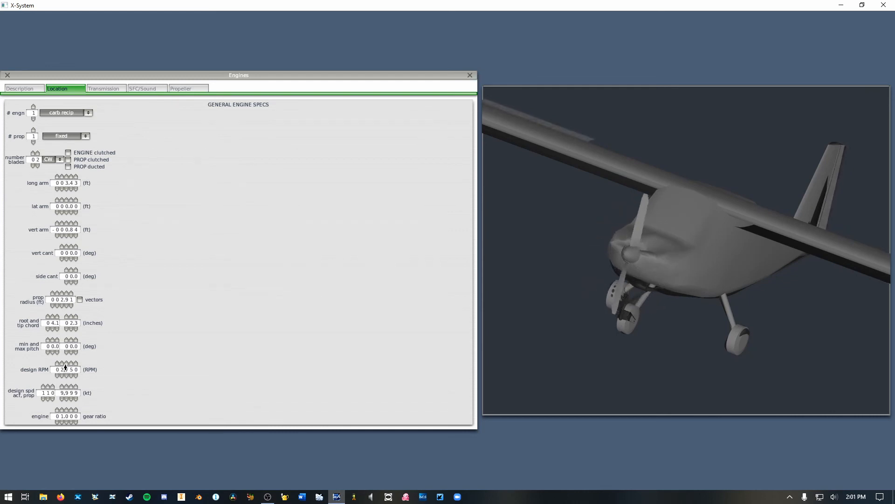
pyautogui.moveTo(64, 372)
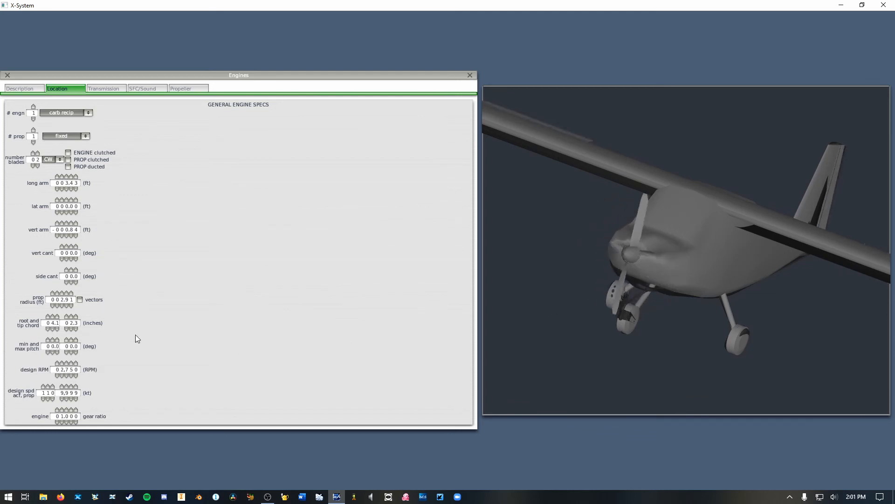
pyautogui.click(23, 88)
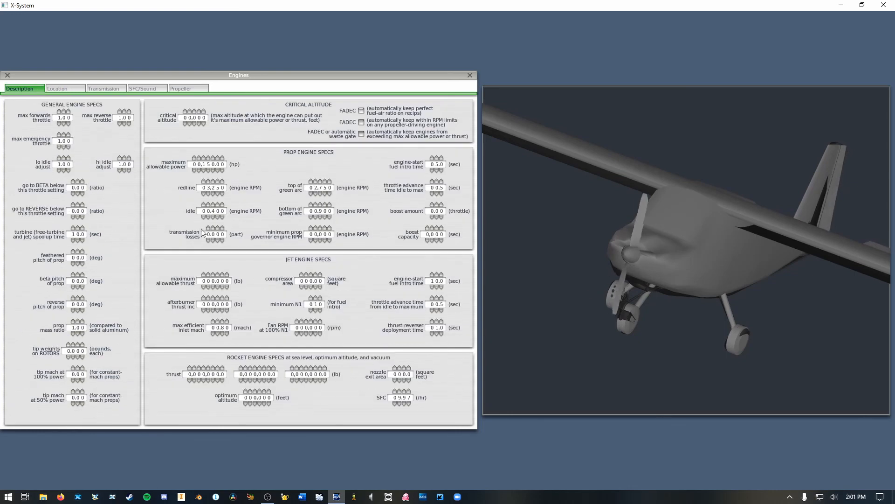
pyautogui.click(66, 89)
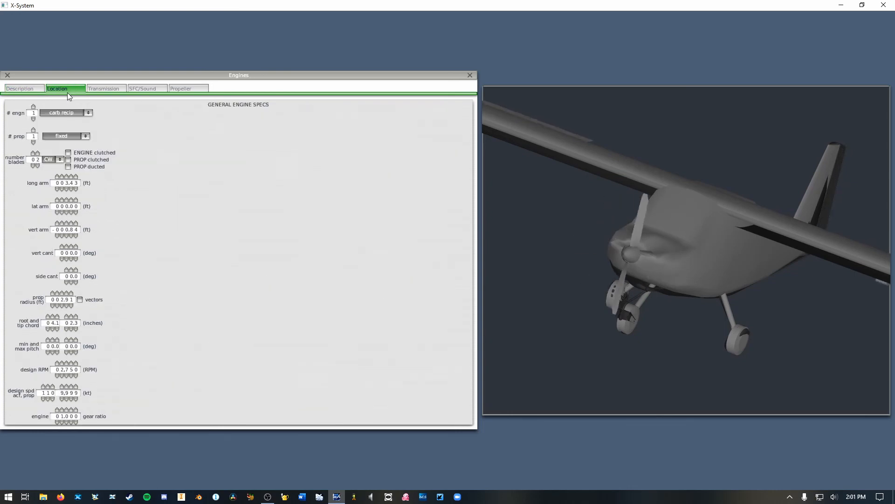
pyautogui.click(62, 369)
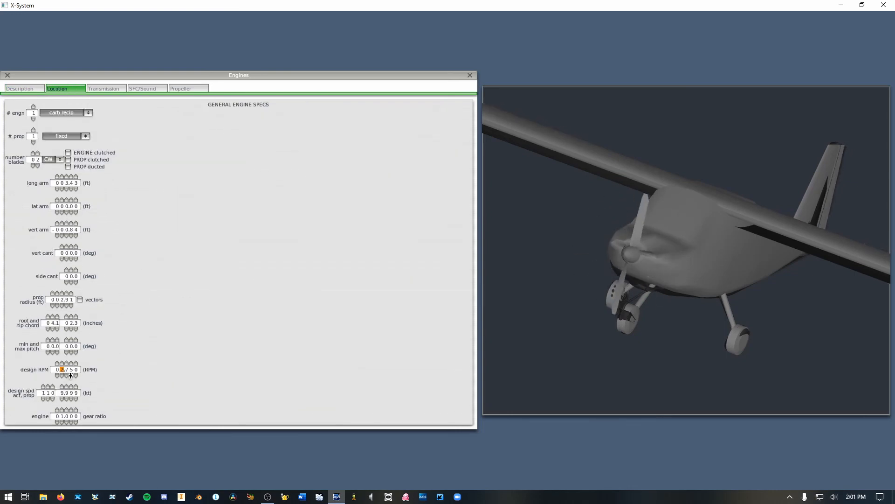
pyautogui.write('3250')
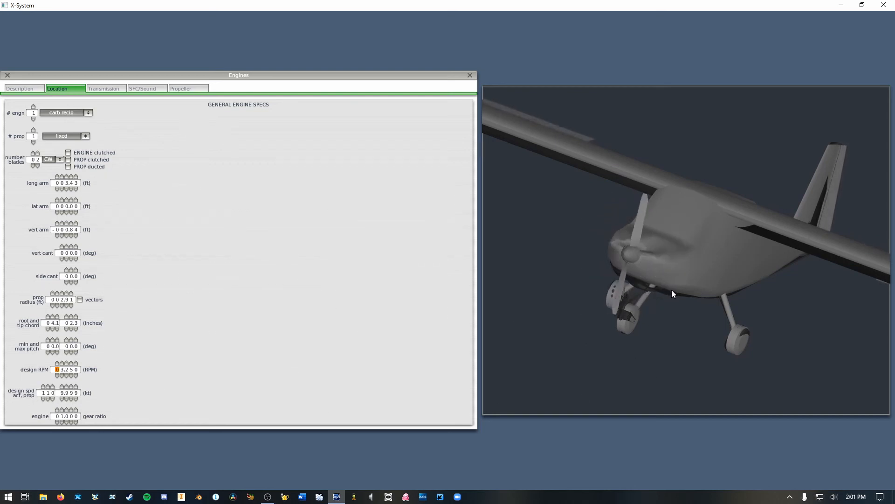
# - Check the prop engine's RPM specs and set the propeller's design RPM to 2,750
pyautogui.click(29, 90)
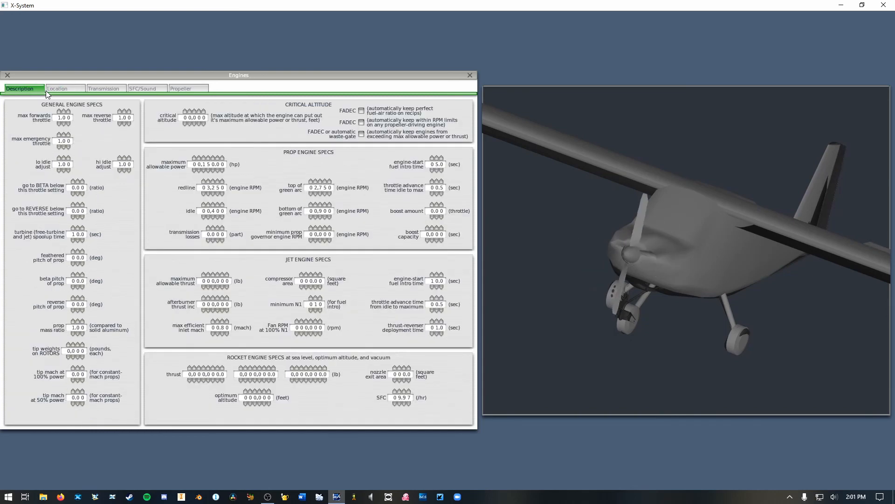
pyautogui.click(55, 91)
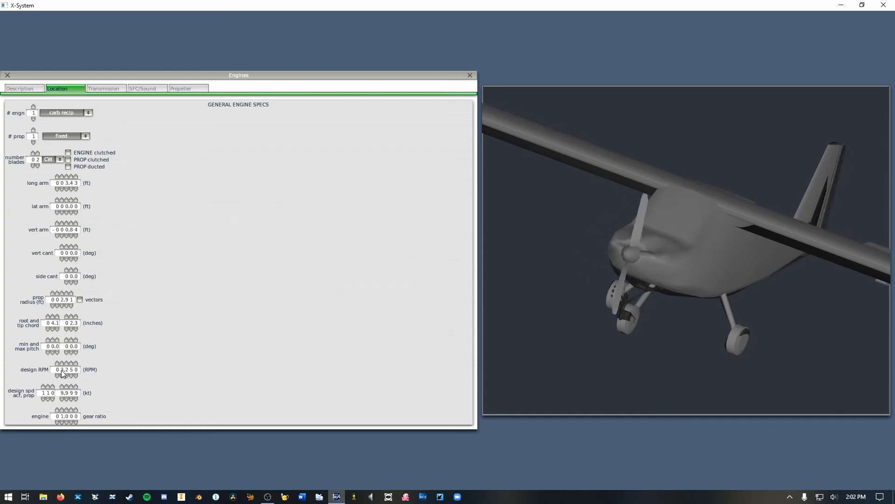
pyautogui.write('275')
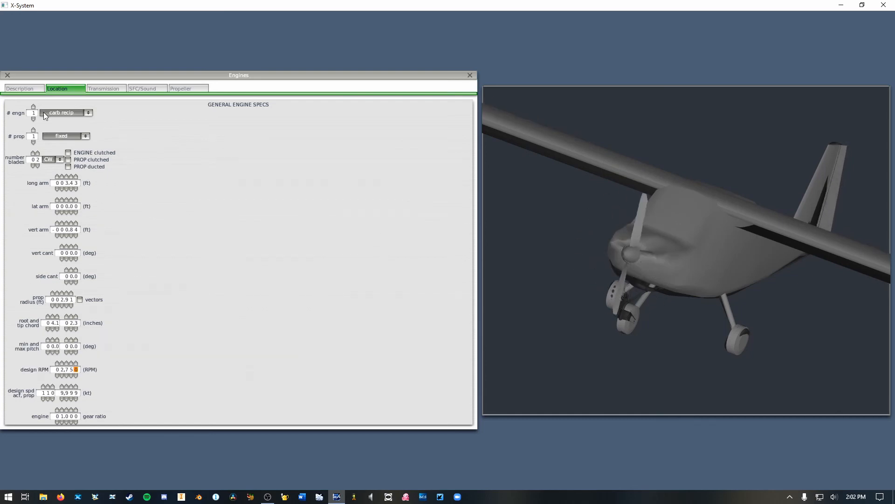
# - Set the prop engine's maximum allowable power to 100 hp and its redline to 2,750 RPM, and close the engine settings
pyautogui.click(35, 89)
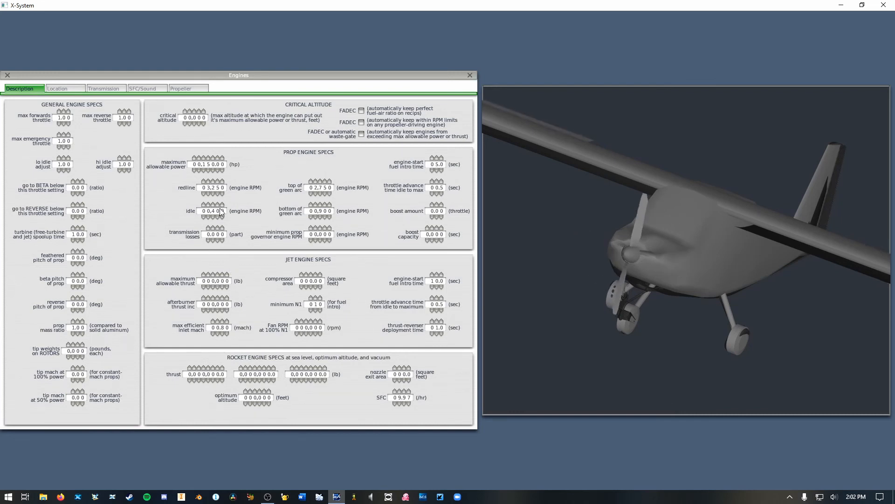
pyautogui.click(208, 165)
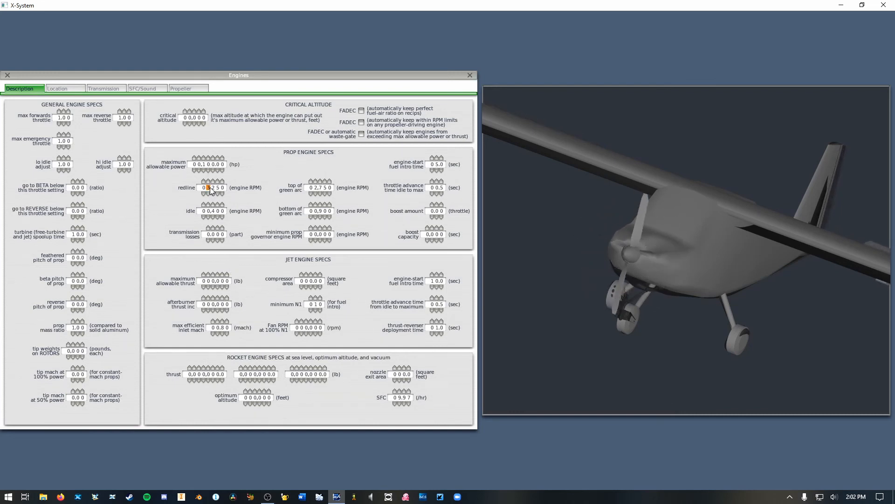
pyautogui.write('275')
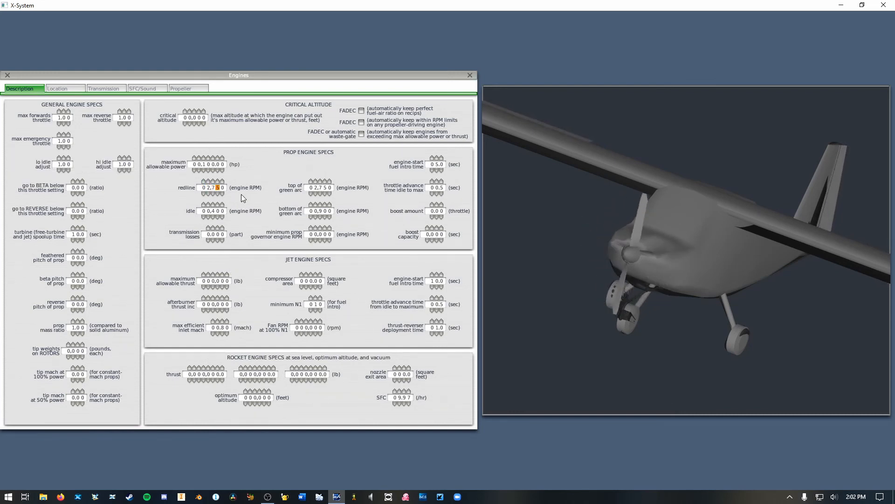
pyautogui.click(470, 75)
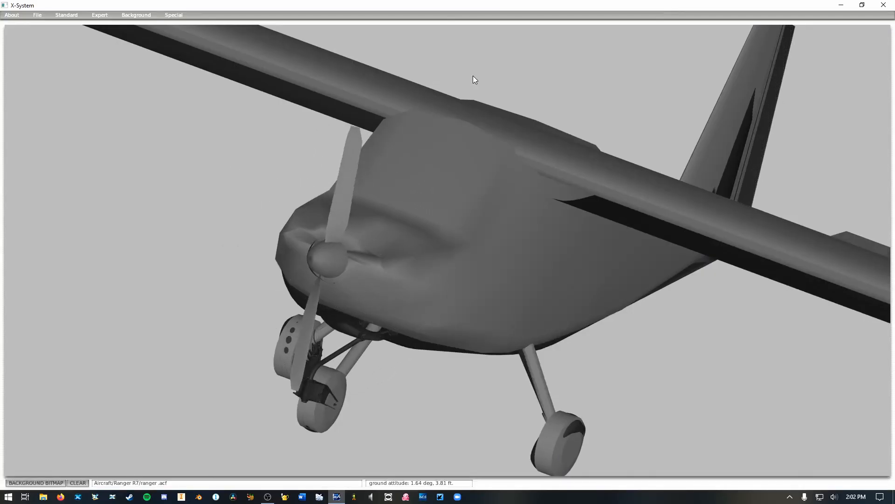